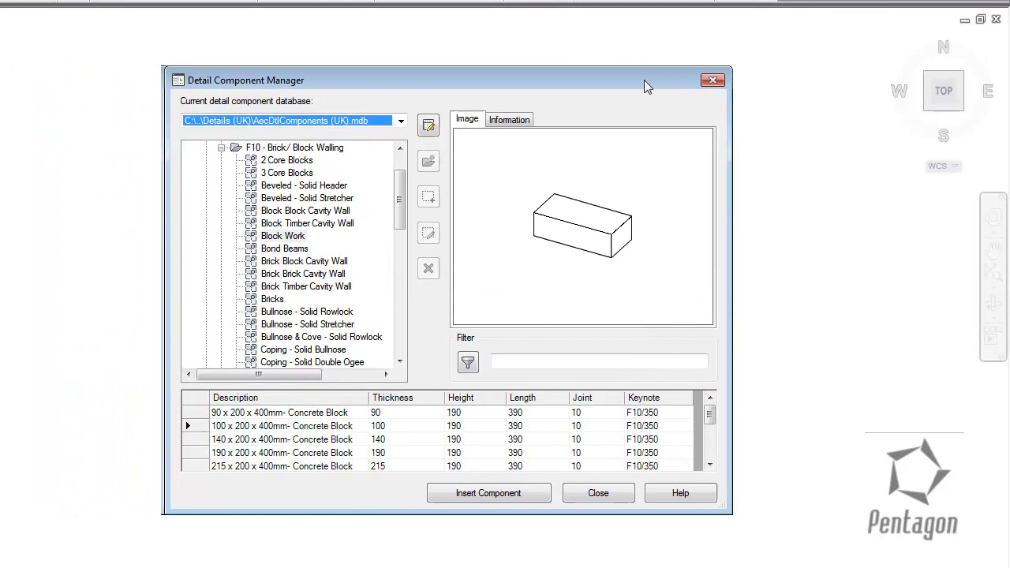
Select AecDtlComponents (UK).mdb as the current detail component database.
{"action": "left_click_drag", "start_coordinate": [644, 79], "coordinate": [693, 77]}
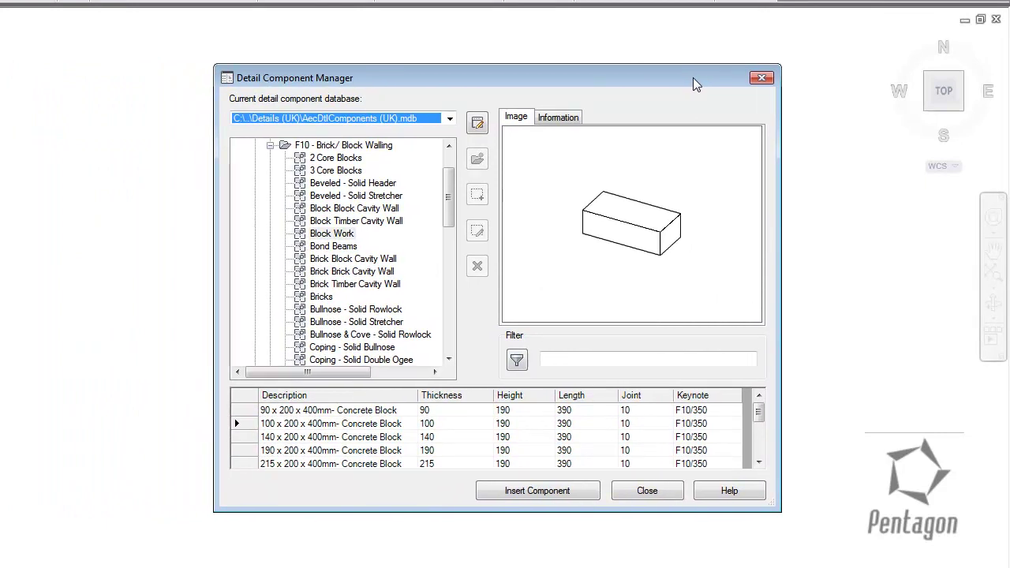
{"action": "left_click", "coordinate": [449, 120]}
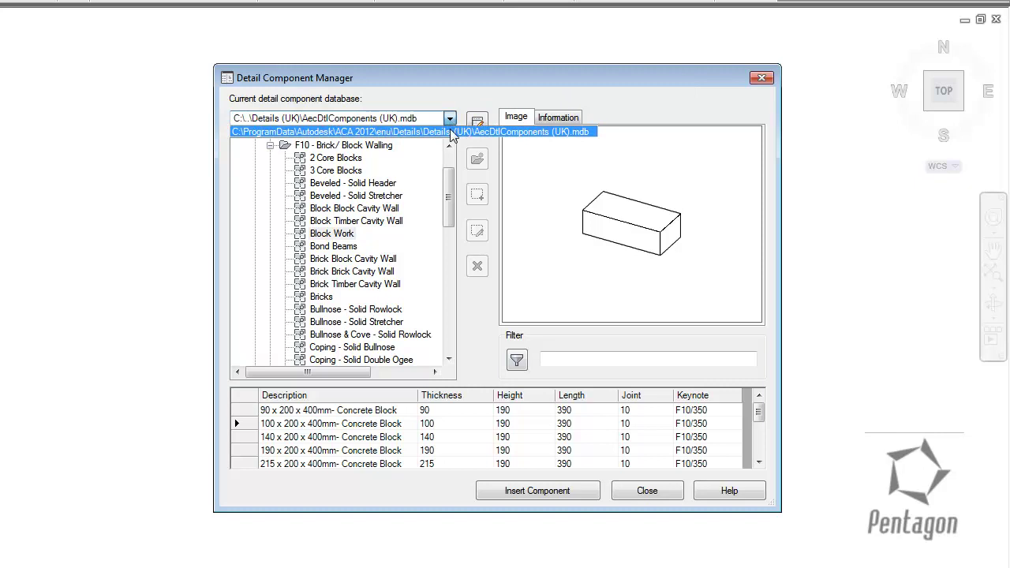
{"action": "left_click", "coordinate": [451, 133]}
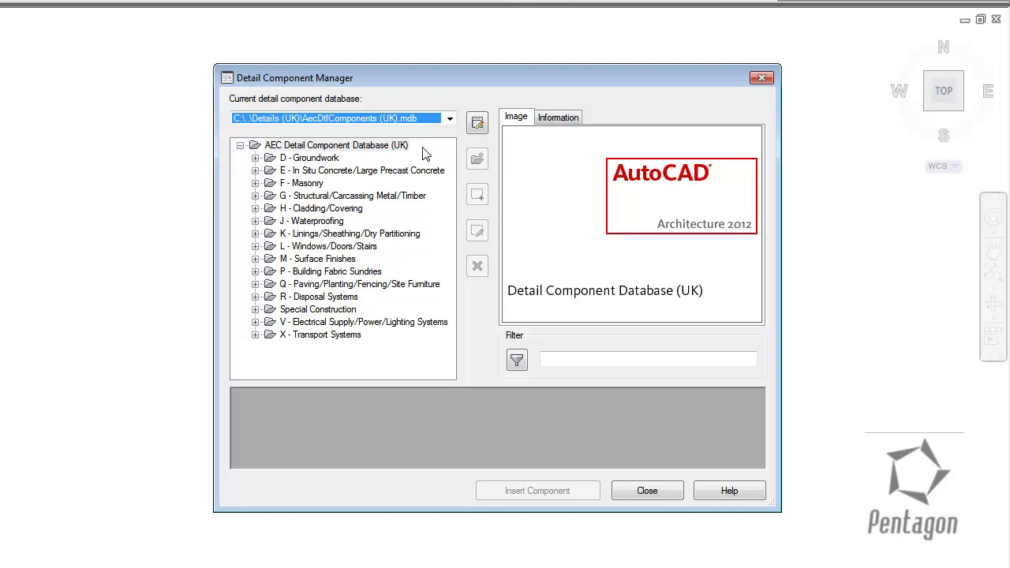
Browse the subcategories of F - Masonry in the UK component database, leaving the category collapsed.
{"action": "left_click", "coordinate": [255, 183]}
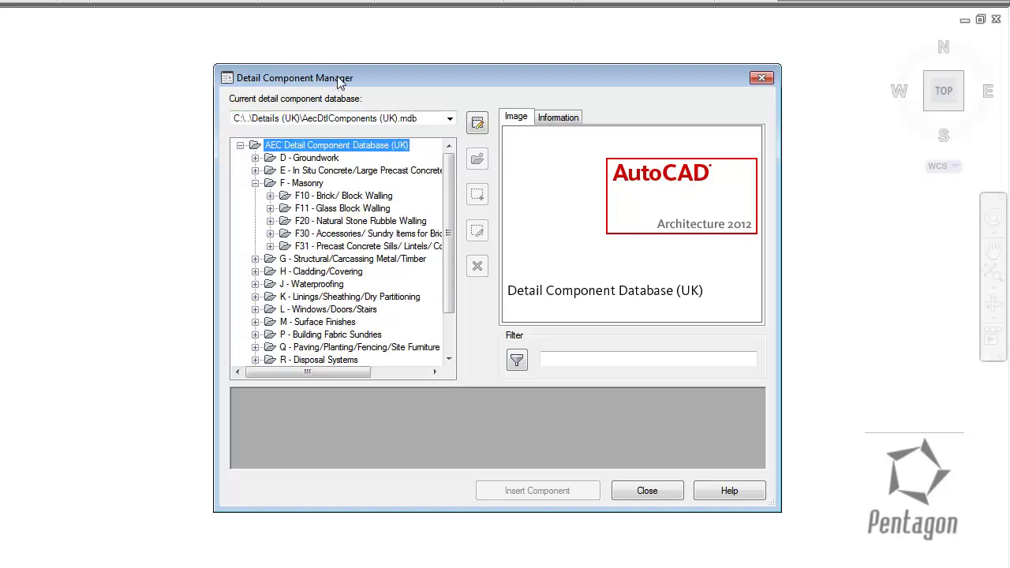
{"action": "left_click_drag", "start_coordinate": [339, 82], "coordinate": [367, 73]}
{"action": "left_click", "coordinate": [282, 175]}
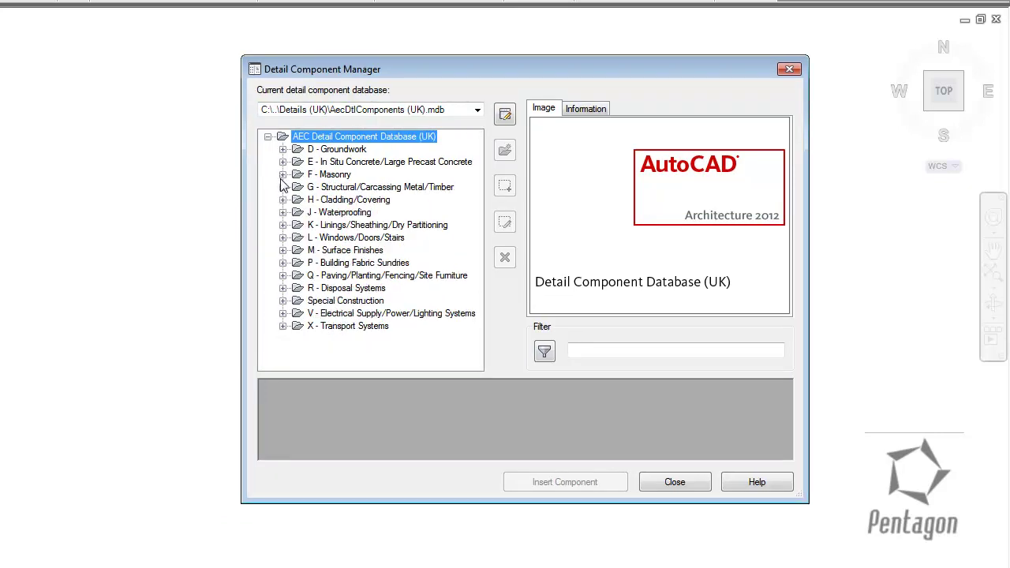
{"action": "left_click", "coordinate": [282, 175]}
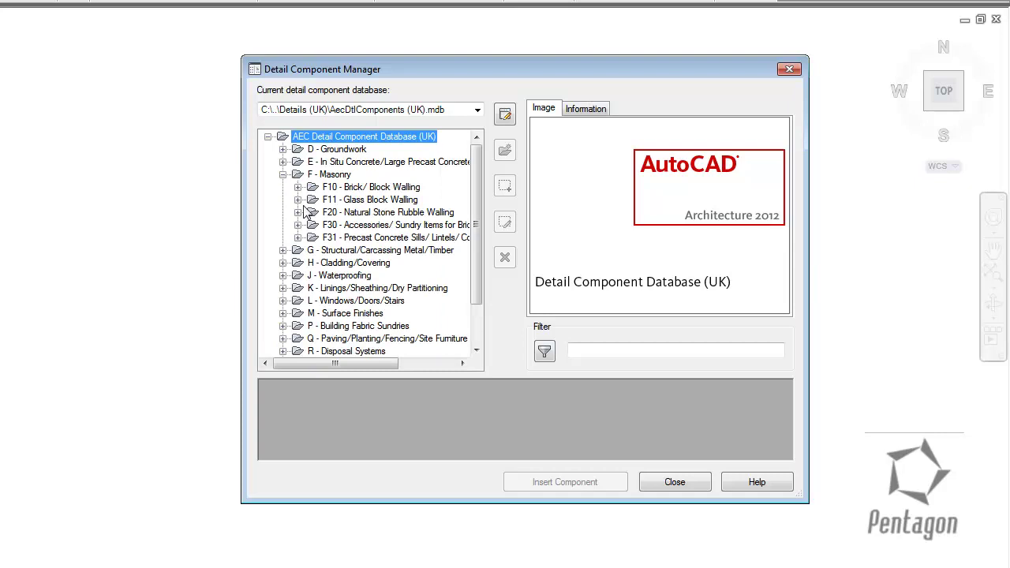
{"action": "left_click", "coordinate": [283, 175]}
Choose the Concrete Raft Foundation from the E10 in situ concrete category of E and start inserting it.
{"action": "left_click", "coordinate": [283, 161]}
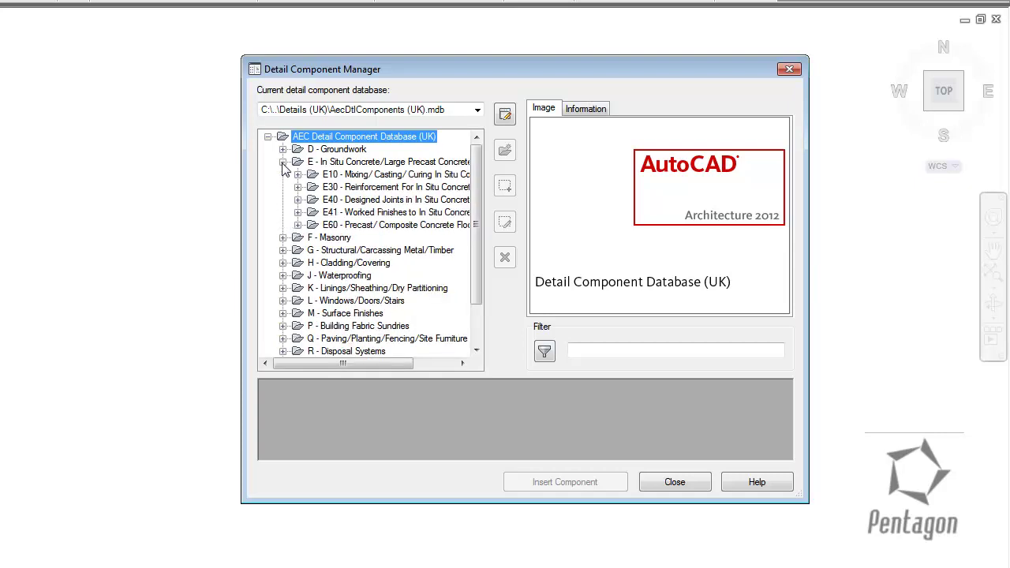
{"action": "left_click", "coordinate": [298, 187]}
{"action": "left_click", "coordinate": [298, 174]}
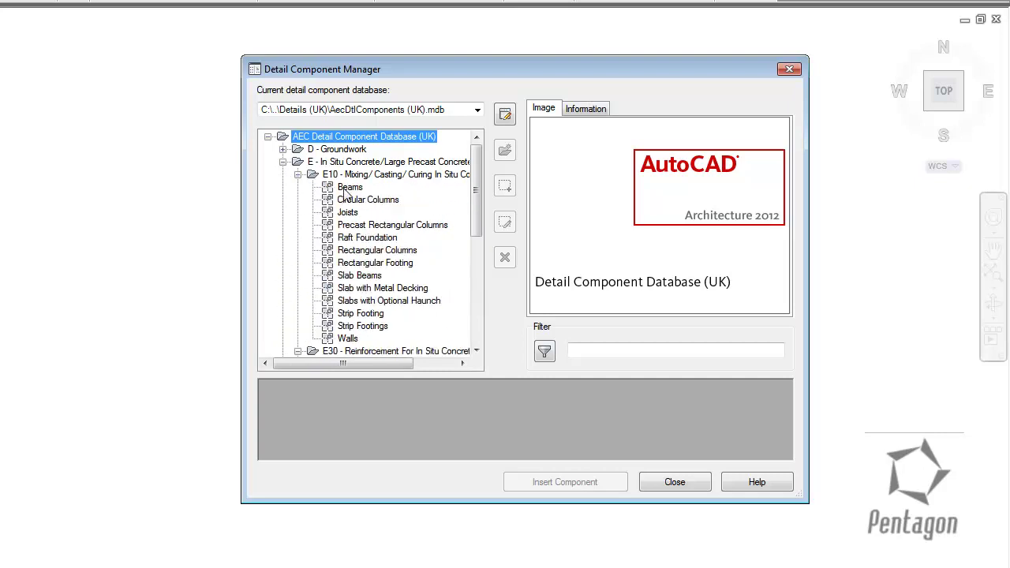
{"action": "left_click", "coordinate": [350, 190]}
{"action": "left_click", "coordinate": [355, 201]}
{"action": "left_click", "coordinate": [380, 237]}
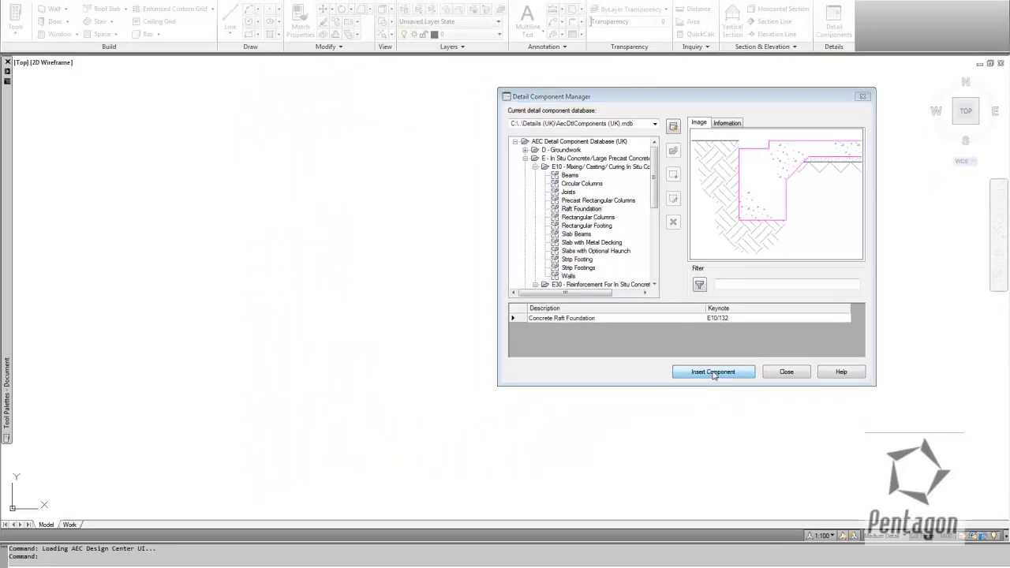
{"action": "left_click", "coordinate": [712, 371]}
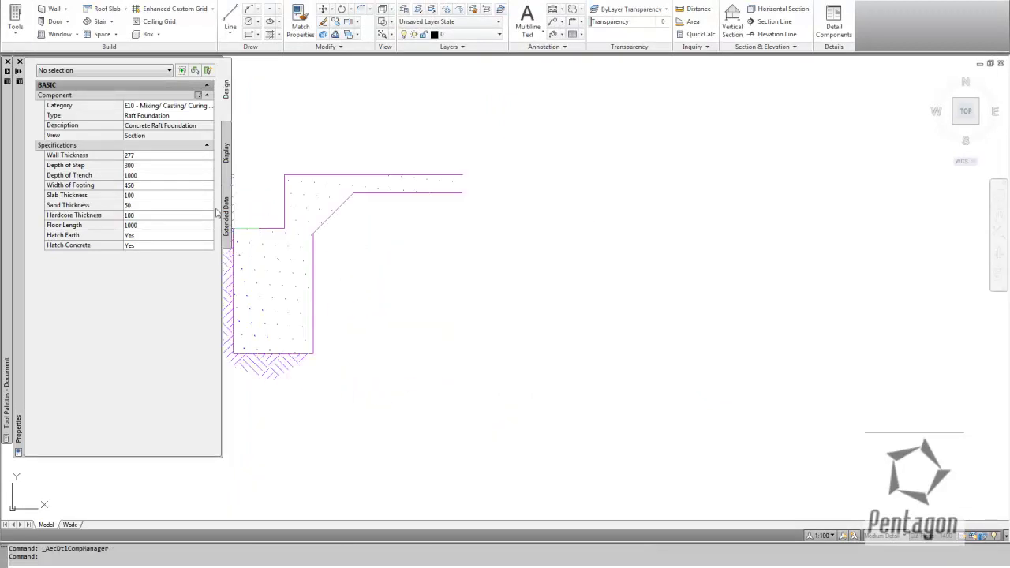
Set the raft foundation's wall thickness to 300 and its depth of trench to 1200.
{"action": "left_click", "coordinate": [139, 156]}
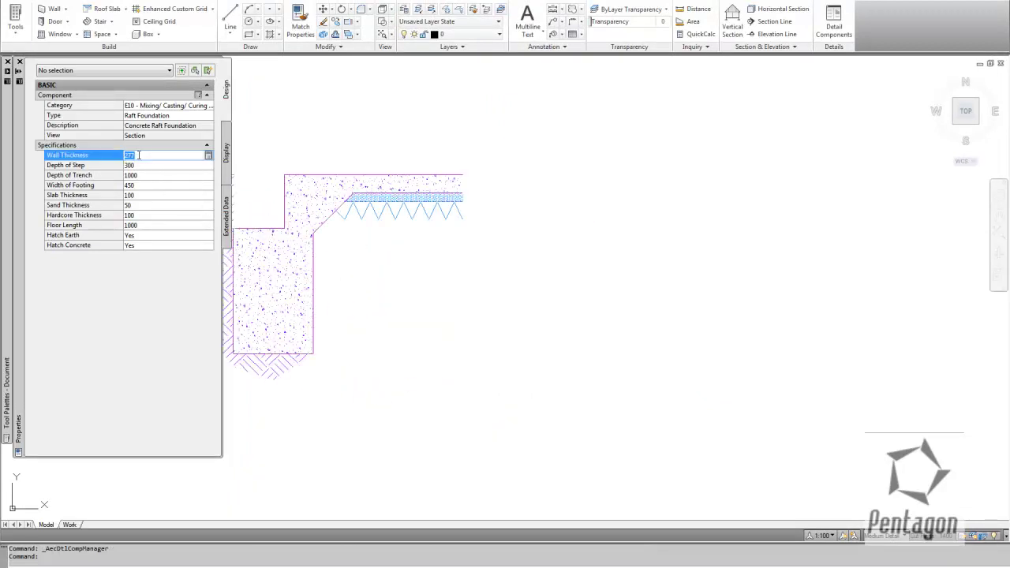
{"action": "key", "text": "Tab"}
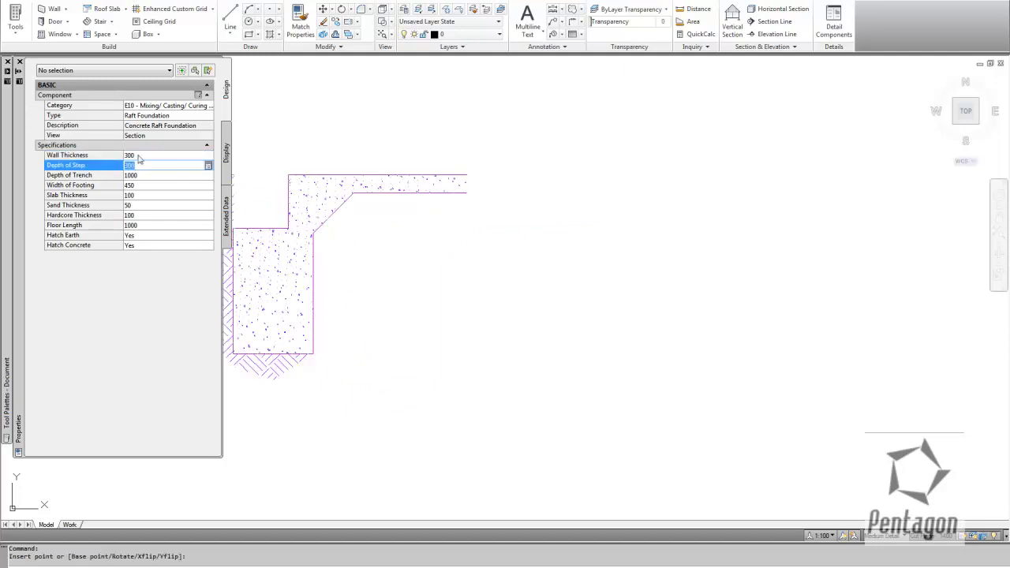
{"action": "left_click", "coordinate": [149, 174]}
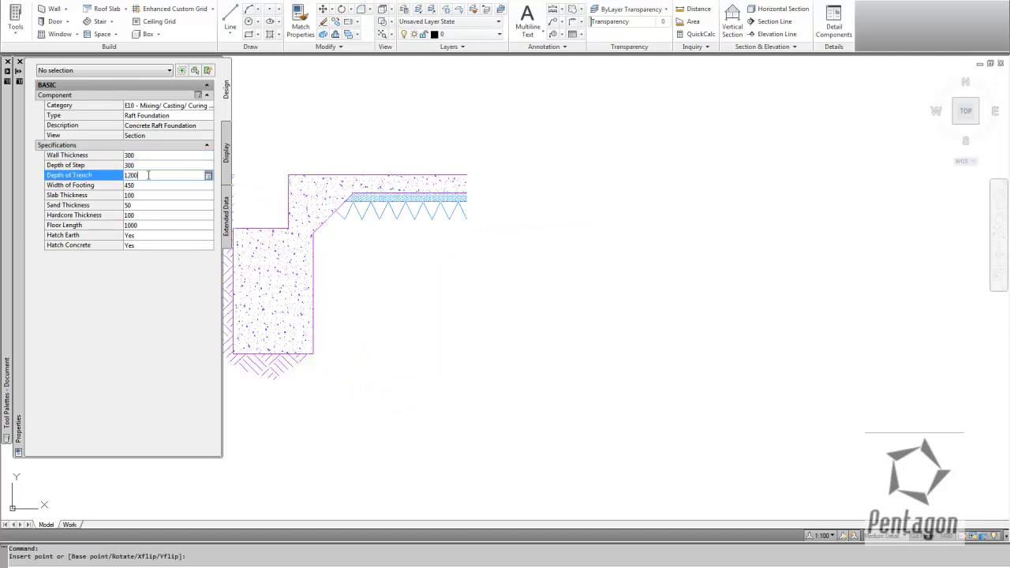
{"action": "type", "text": "1200"}
{"action": "key", "text": "Tab"}
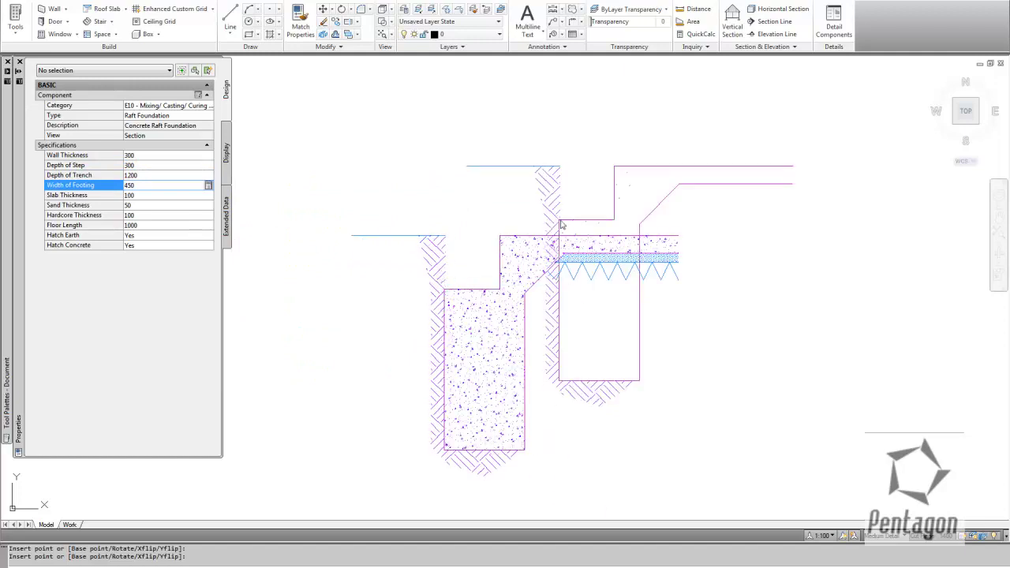
Place one raft foundation section in the open drawing area and end the insertion.
{"action": "right_click", "coordinate": [562, 225]}
{"action": "left_click", "coordinate": [580, 228]}
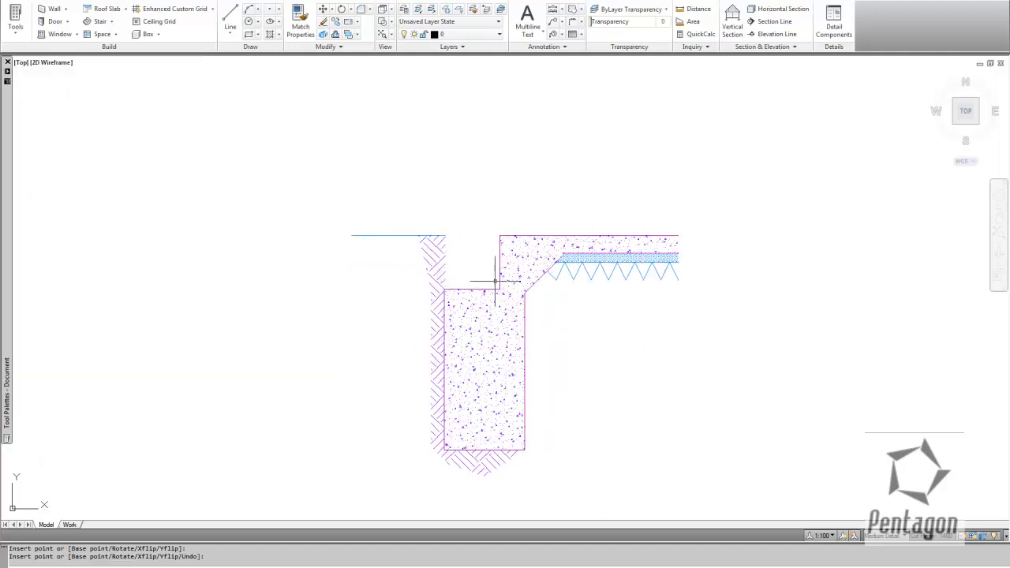
{"action": "key", "text": "Return"}
Check the display properties of the placed raft foundation block, then close them and deselect the block.
{"action": "left_click", "coordinate": [446, 289]}
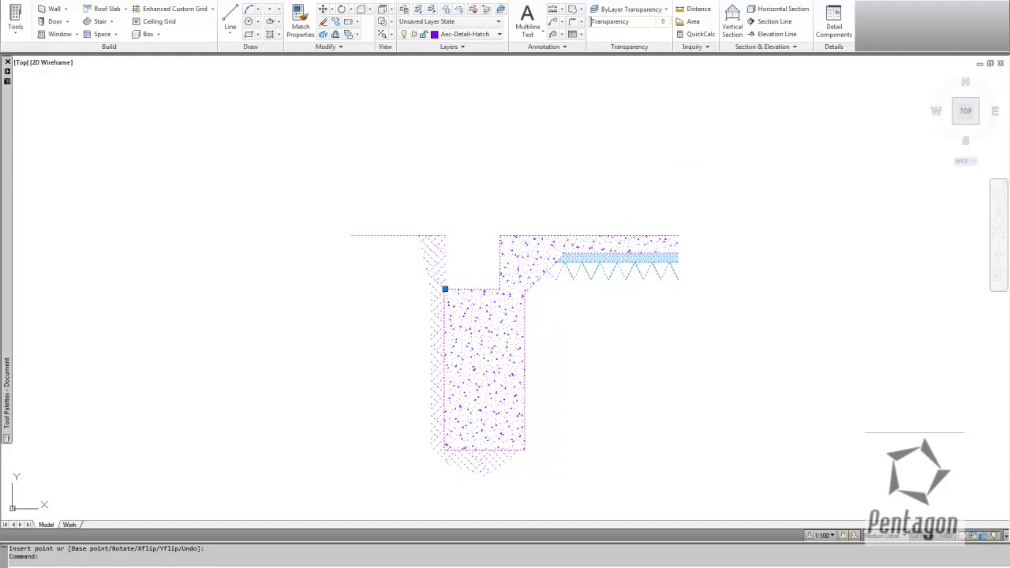
{"action": "right_click", "coordinate": [325, 478]}
{"action": "left_click", "coordinate": [347, 449]}
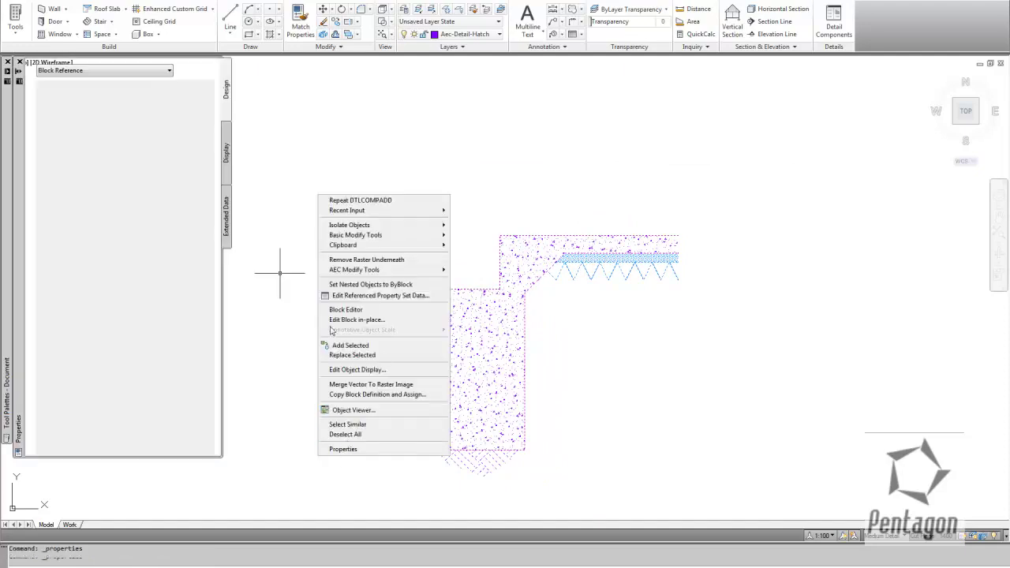
{"action": "left_click", "coordinate": [227, 177]}
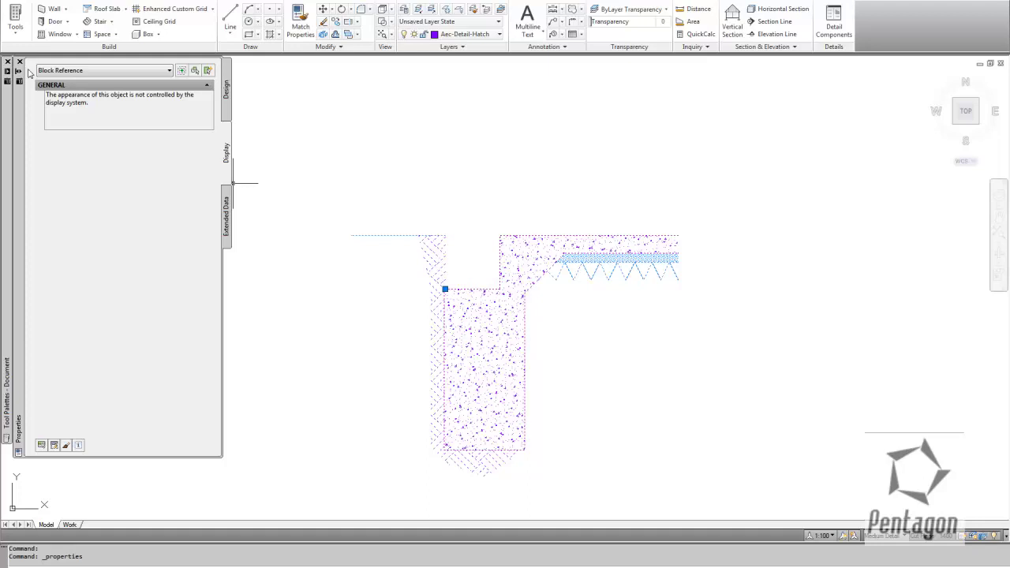
{"action": "key", "text": "ctrl+1"}
{"action": "key", "text": "Escape"}
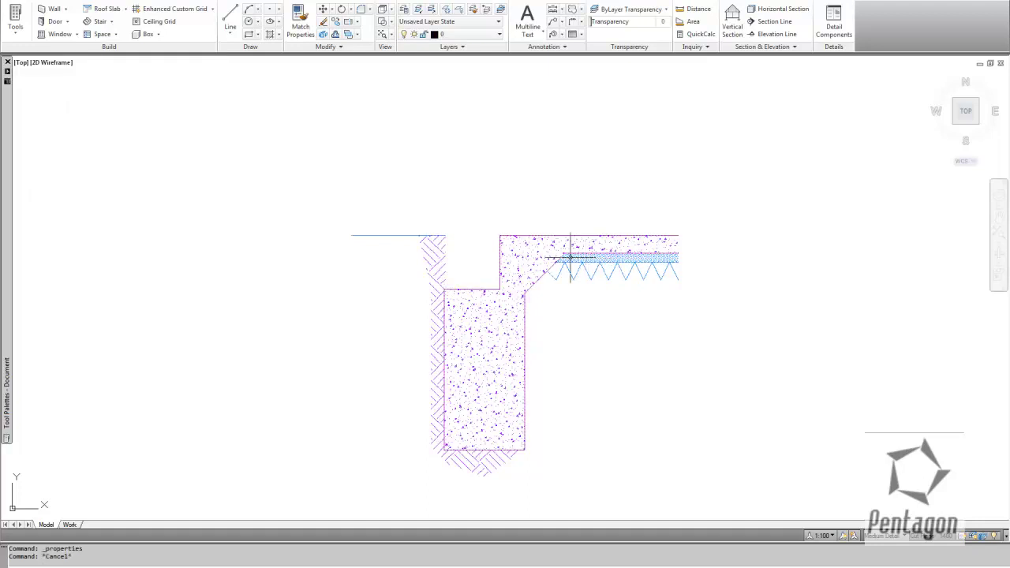
Choose the 100 x 200 x 400mm concrete block from Block Work under F10 - Brick/Block Walling and start inserting it.
{"action": "left_click", "coordinate": [834, 24]}
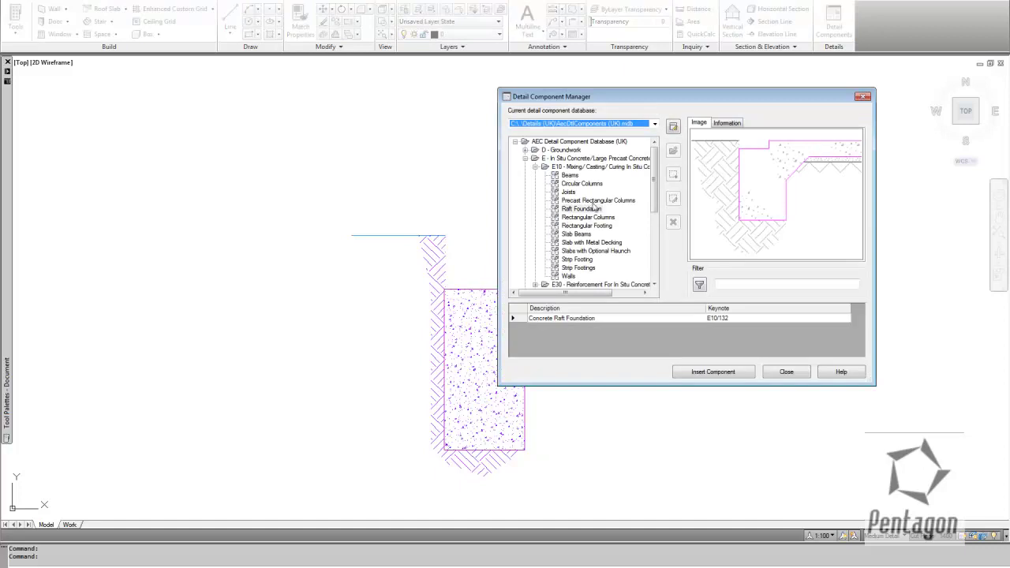
{"action": "left_click", "coordinate": [525, 157]}
{"action": "left_click", "coordinate": [526, 167]}
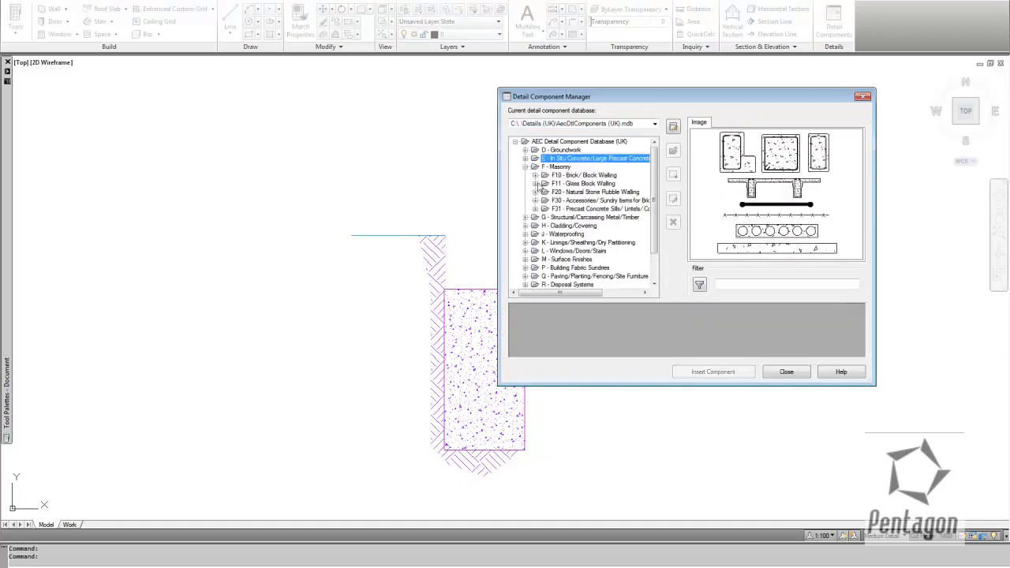
{"action": "left_click", "coordinate": [536, 175]}
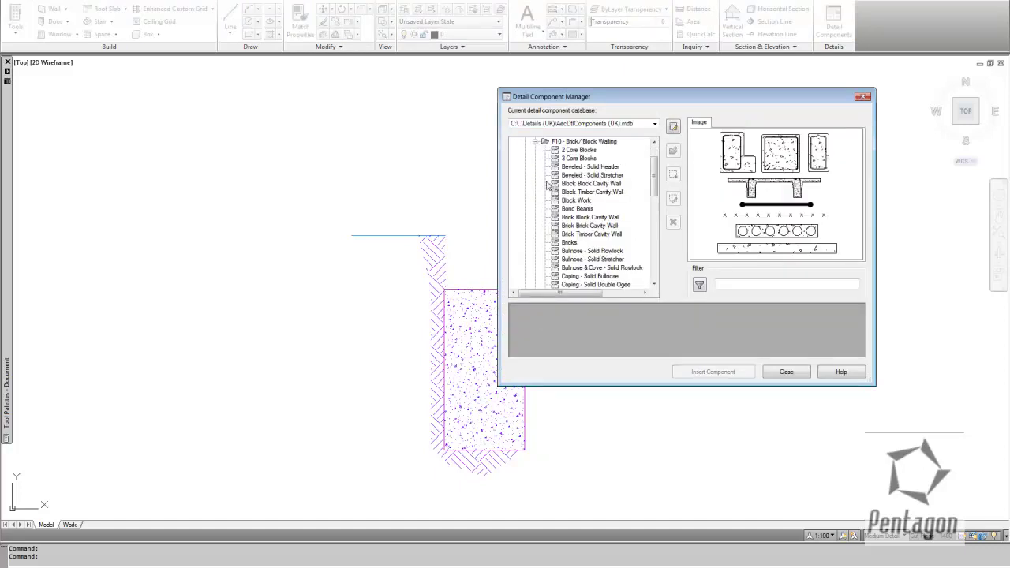
{"action": "left_click", "coordinate": [574, 201]}
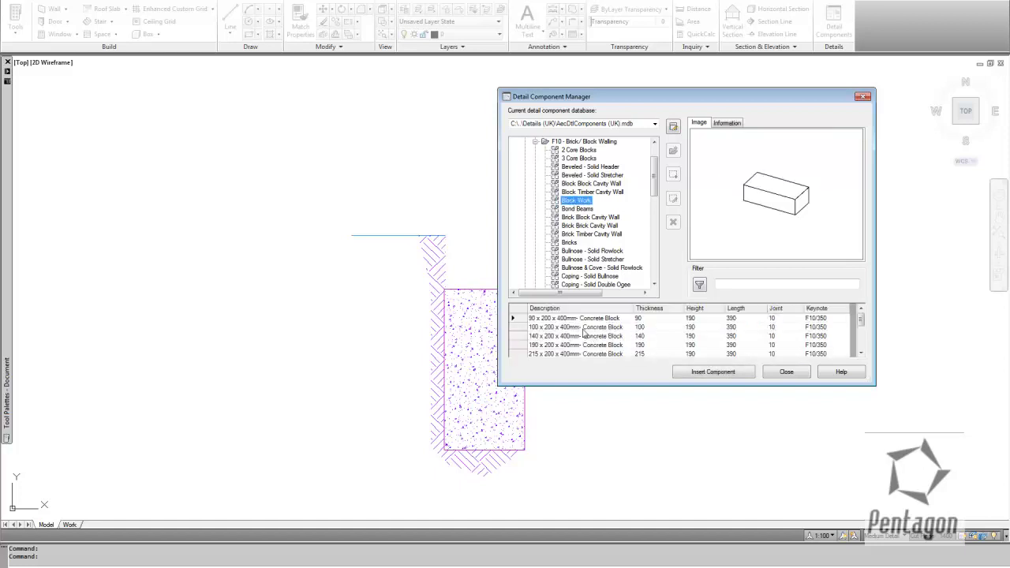
{"action": "left_click", "coordinate": [520, 328]}
{"action": "left_click", "coordinate": [698, 373]}
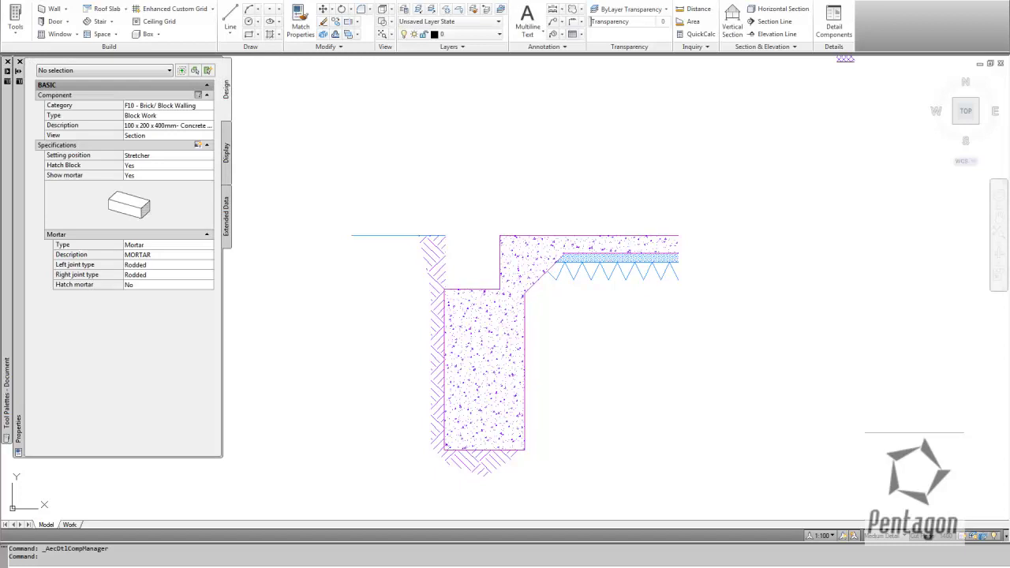
Lay four courses of blocks vertically upward from the outer top corner of the foundation's footing.
{"action": "scroll", "coordinate": [445, 290], "scroll_direction": "up", "scroll_amount": 3}
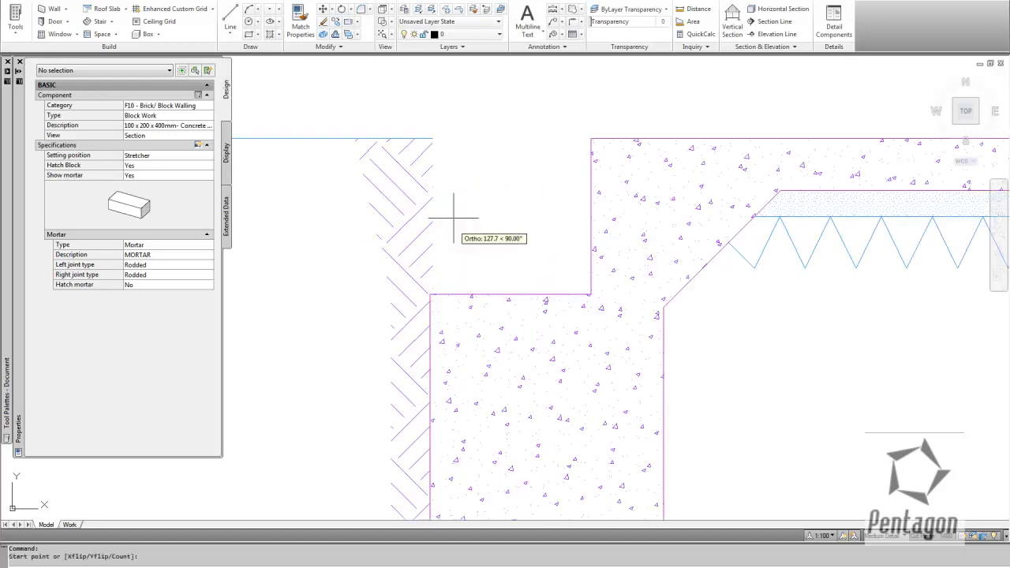
{"action": "scroll", "coordinate": [444, 290], "scroll_direction": "down", "scroll_amount": 3}
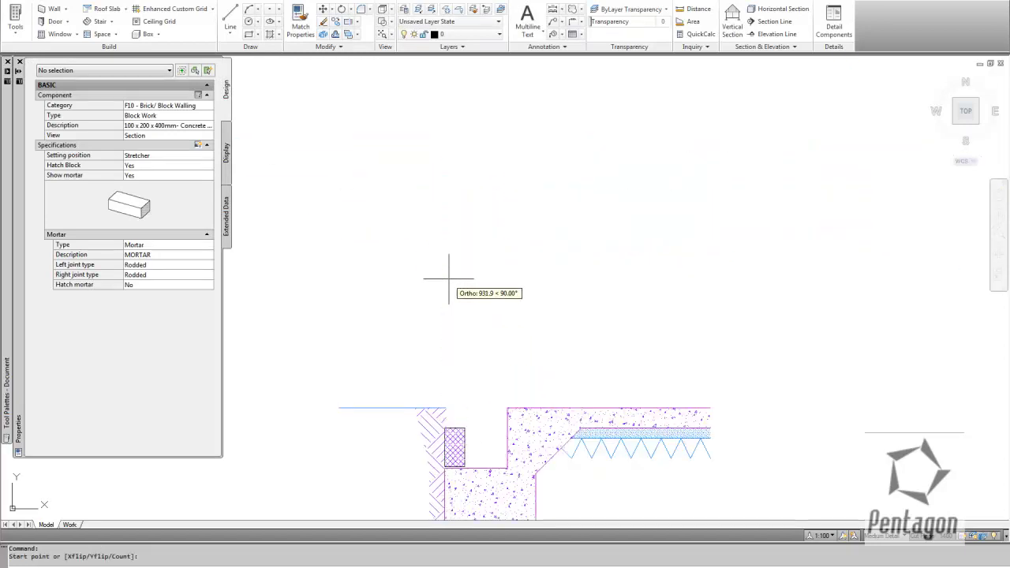
{"action": "left_click", "coordinate": [450, 271]}
{"action": "scroll", "coordinate": [466, 307], "scroll_direction": "up", "scroll_amount": 5}
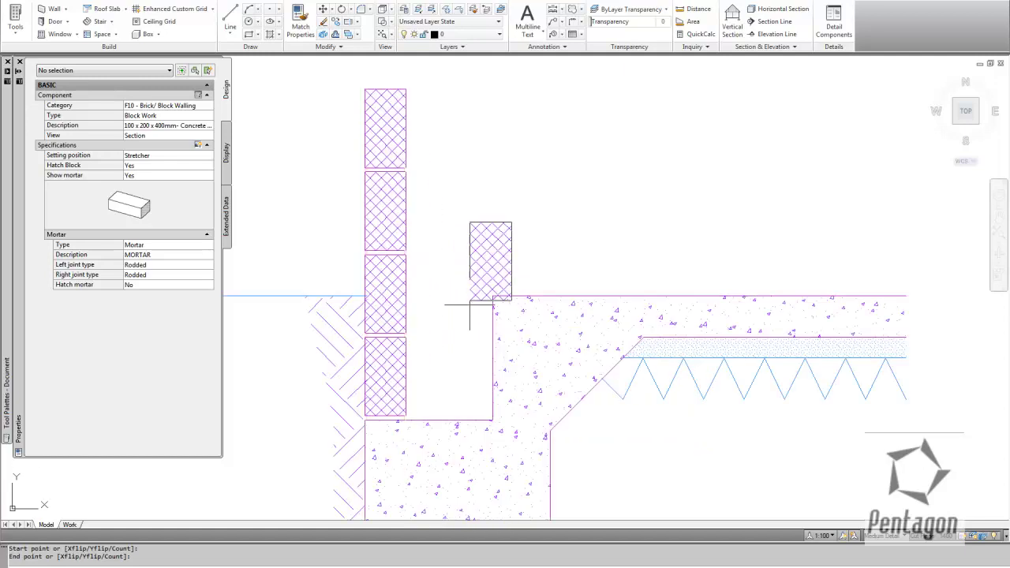
Flip the block and lay the taller inner leaf upward from the footing against the slab's step, ending the insertion.
{"action": "right_click", "coordinate": [456, 281]}
{"action": "left_click", "coordinate": [483, 341]}
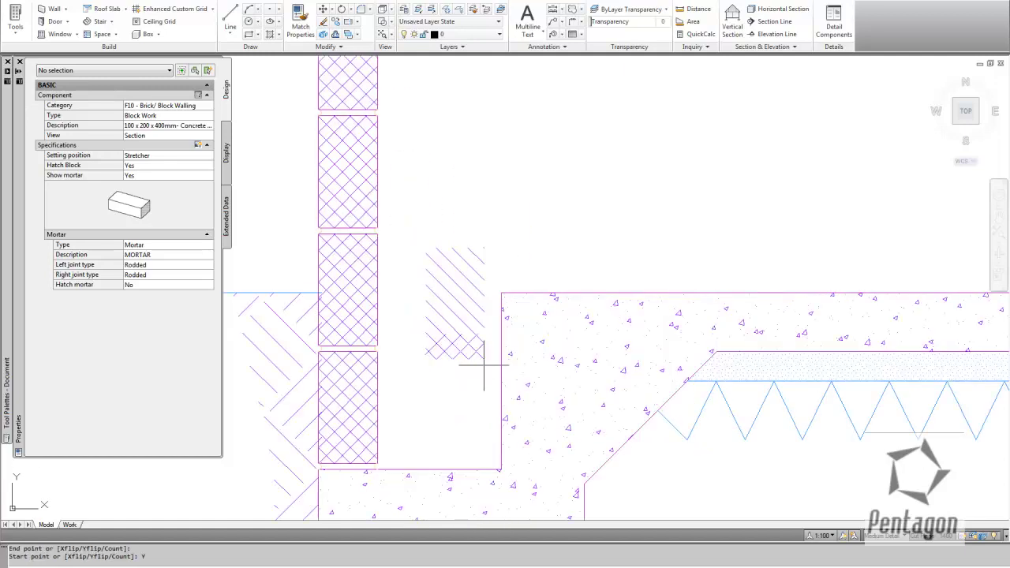
{"action": "scroll", "coordinate": [495, 292], "scroll_direction": "down", "scroll_amount": 3}
{"action": "scroll", "coordinate": [463, 305], "scroll_direction": "down", "scroll_amount": 2}
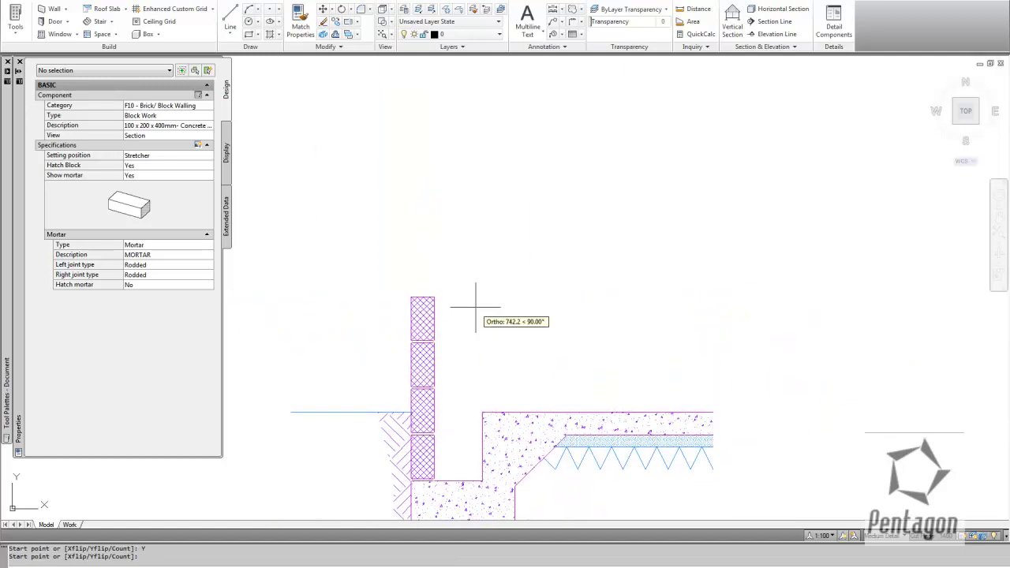
{"action": "scroll", "coordinate": [465, 322], "scroll_direction": "down", "scroll_amount": 3}
{"action": "scroll", "coordinate": [465, 323], "scroll_direction": "down", "scroll_amount": 2}
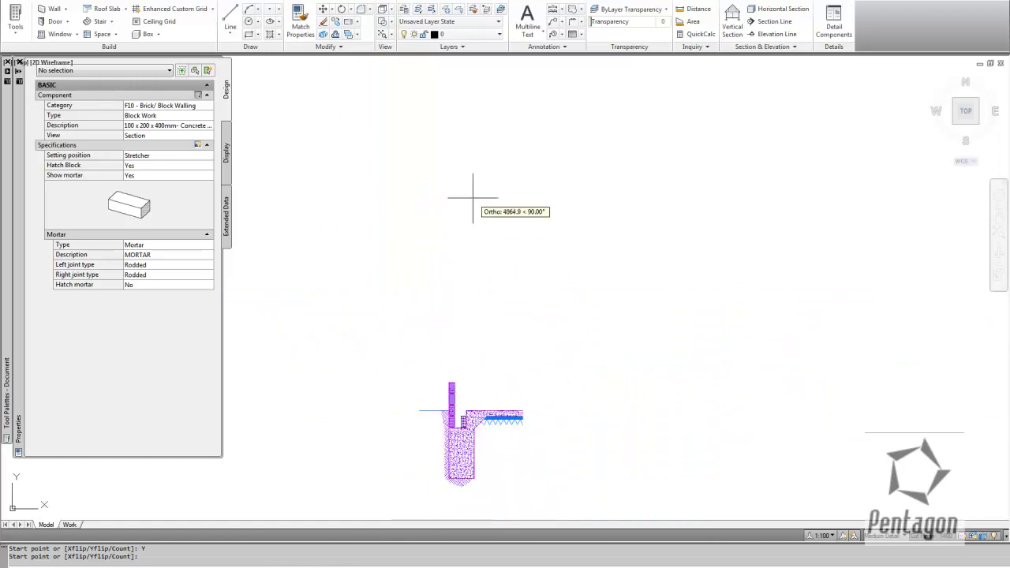
{"action": "left_click", "coordinate": [476, 268]}
{"action": "scroll", "coordinate": [446, 395], "scroll_direction": "up", "scroll_amount": 3}
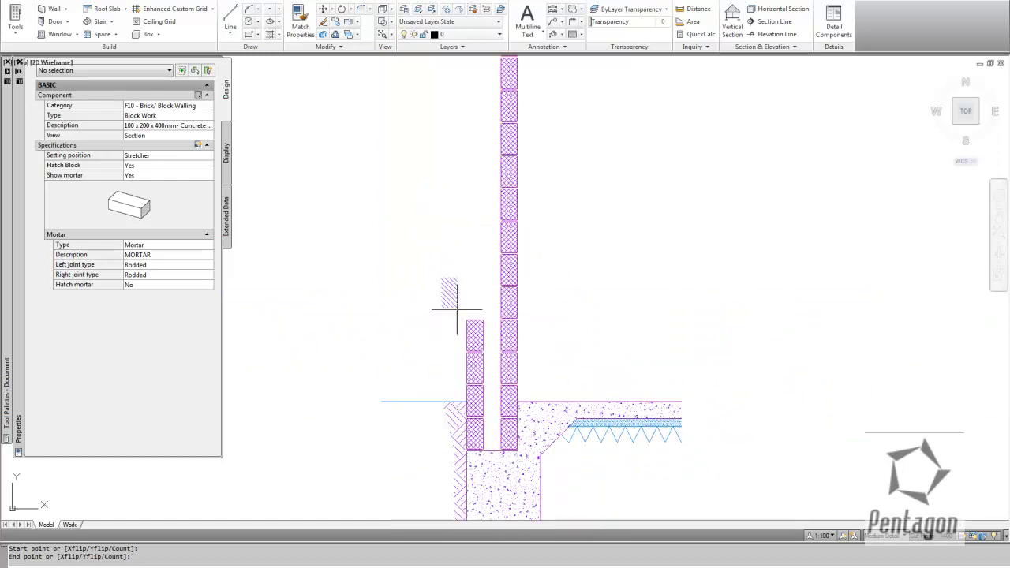
{"action": "right_click", "coordinate": [395, 287]}
{"action": "left_click", "coordinate": [413, 291]}
Choose the Standard 65mm - 10mm Jt brick from Bricks under F10 - Brick/Block Walling and start inserting it.
{"action": "left_click", "coordinate": [835, 23]}
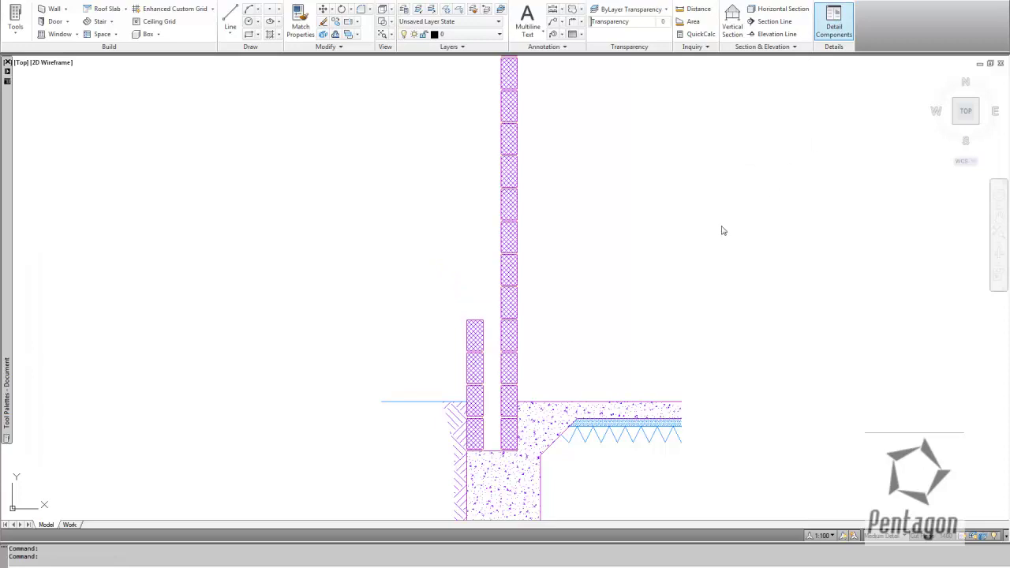
{"action": "left_click", "coordinate": [569, 242]}
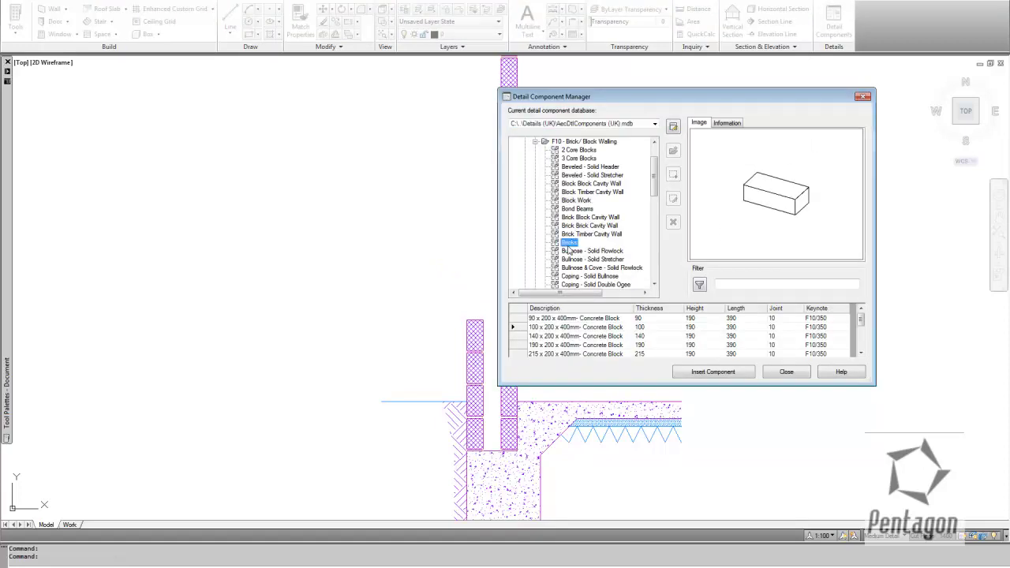
{"action": "left_click", "coordinate": [541, 318]}
{"action": "left_click", "coordinate": [730, 368]}
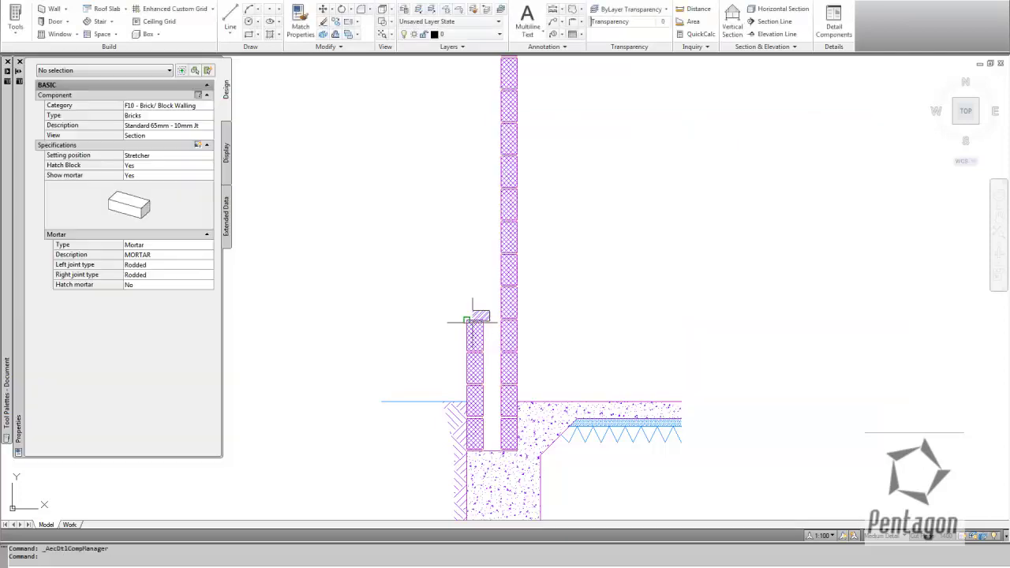
Lay the bricks vertically from the top of the four-course outer block leaf up to the inner leaf's top.
{"action": "scroll", "coordinate": [475, 329], "scroll_direction": "up", "scroll_amount": 5}
{"action": "scroll", "coordinate": [465, 300], "scroll_direction": "down", "scroll_amount": 8}
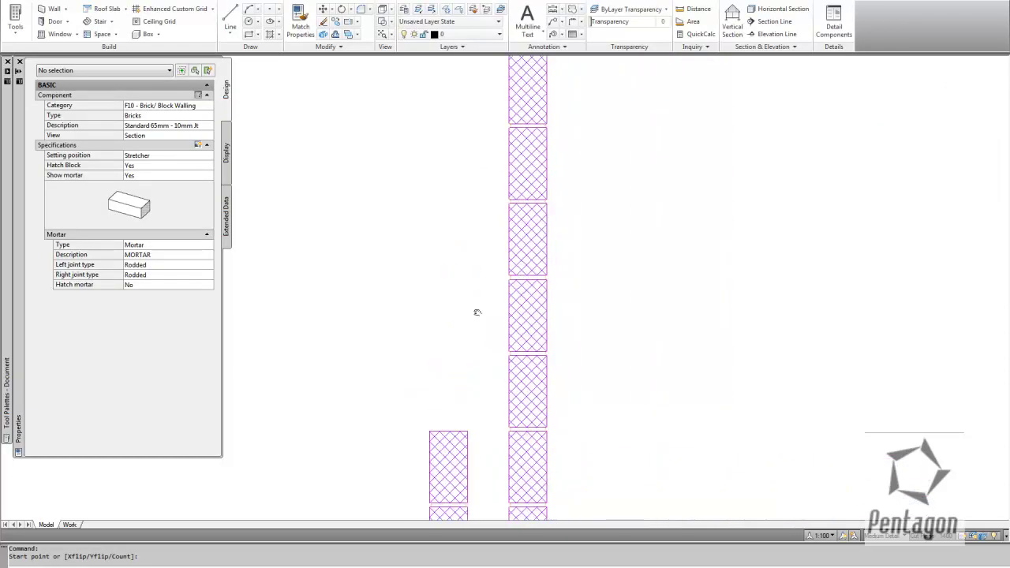
{"action": "scroll", "coordinate": [465, 263], "scroll_direction": "up", "scroll_amount": 6}
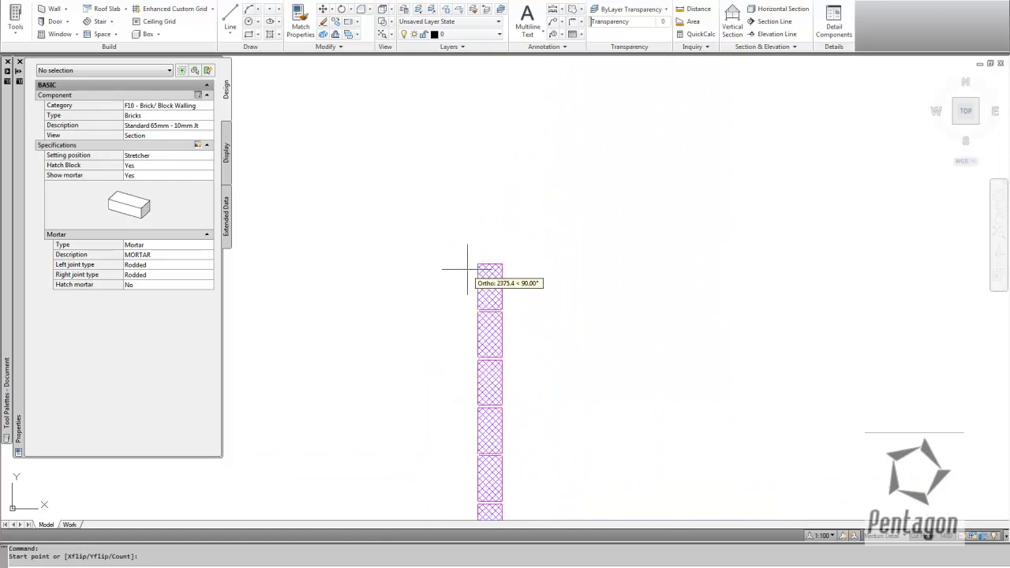
{"action": "left_click", "coordinate": [464, 266]}
{"action": "scroll", "coordinate": [473, 272], "scroll_direction": "down", "scroll_amount": 6}
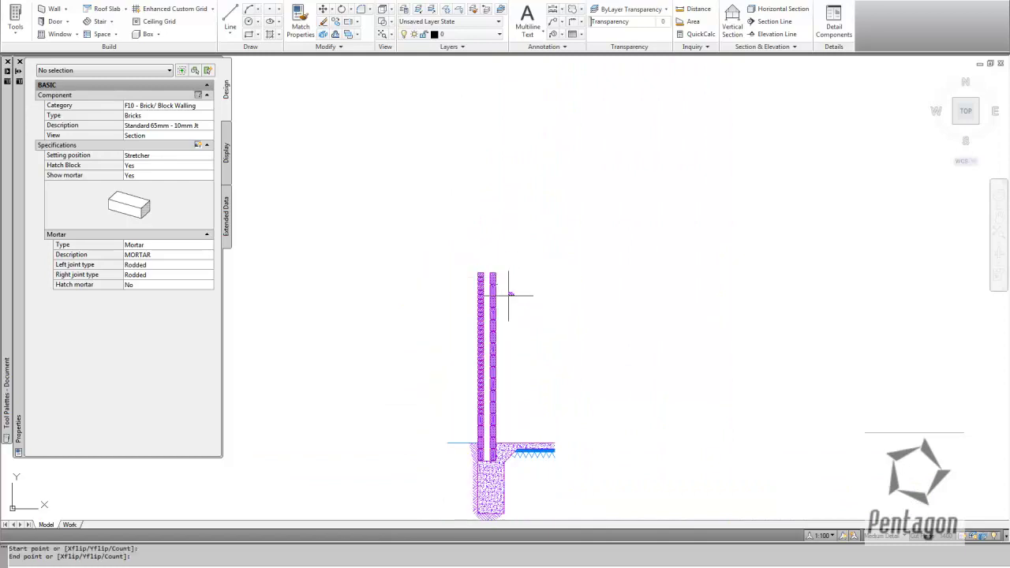
{"action": "scroll", "coordinate": [496, 225], "scroll_direction": "up", "scroll_amount": 4}
{"action": "scroll", "coordinate": [560, 255], "scroll_direction": "down", "scroll_amount": 6}
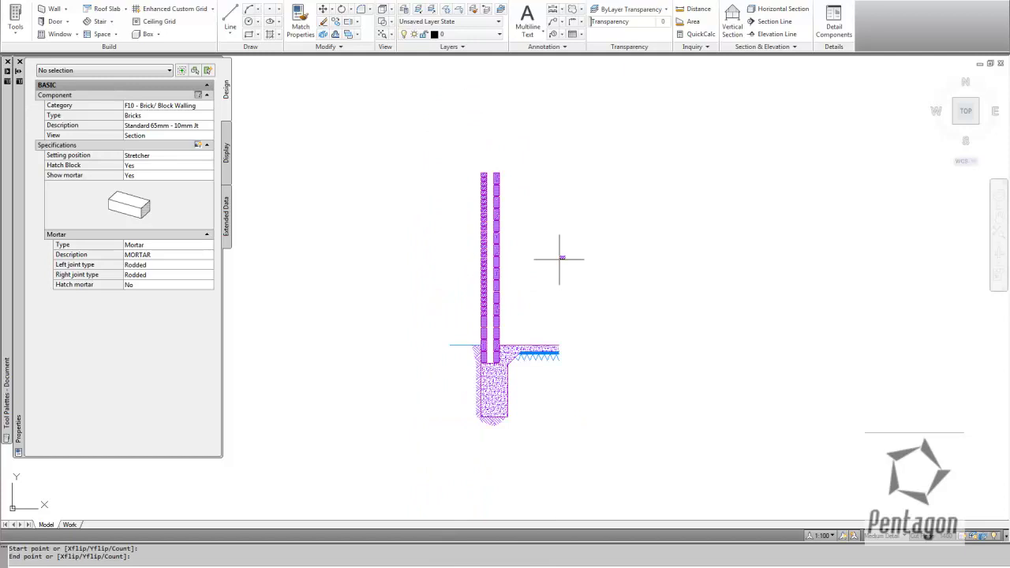
Set Hatch Block and Show mortar to No for the brick being inserted, leaving the mortar type as Mortar.
{"action": "scroll", "coordinate": [527, 279], "scroll_direction": "up", "scroll_amount": 8}
{"action": "scroll", "coordinate": [444, 275], "scroll_direction": "up", "scroll_amount": 3}
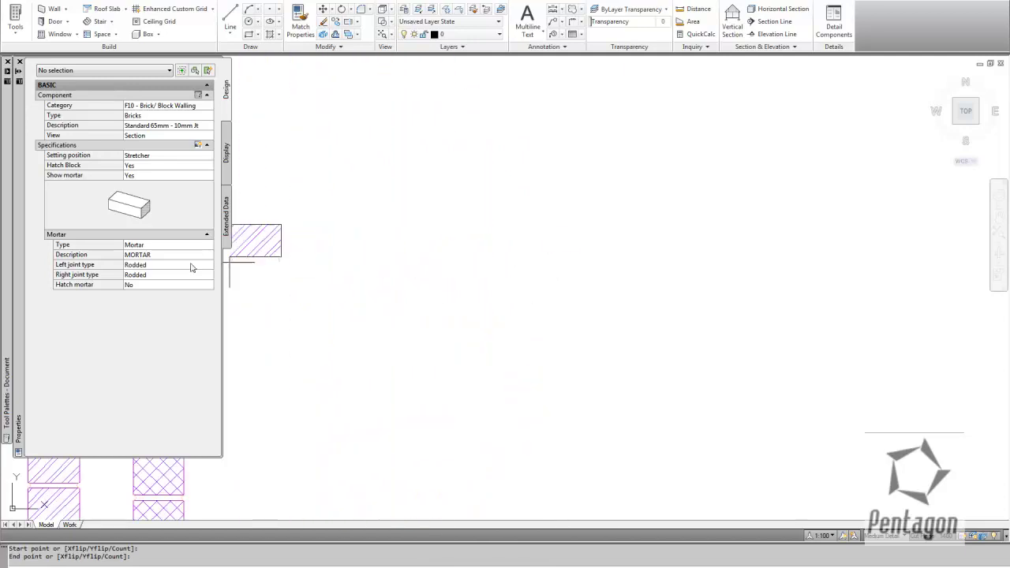
{"action": "left_click", "coordinate": [184, 249]}
{"action": "left_click", "coordinate": [186, 250]}
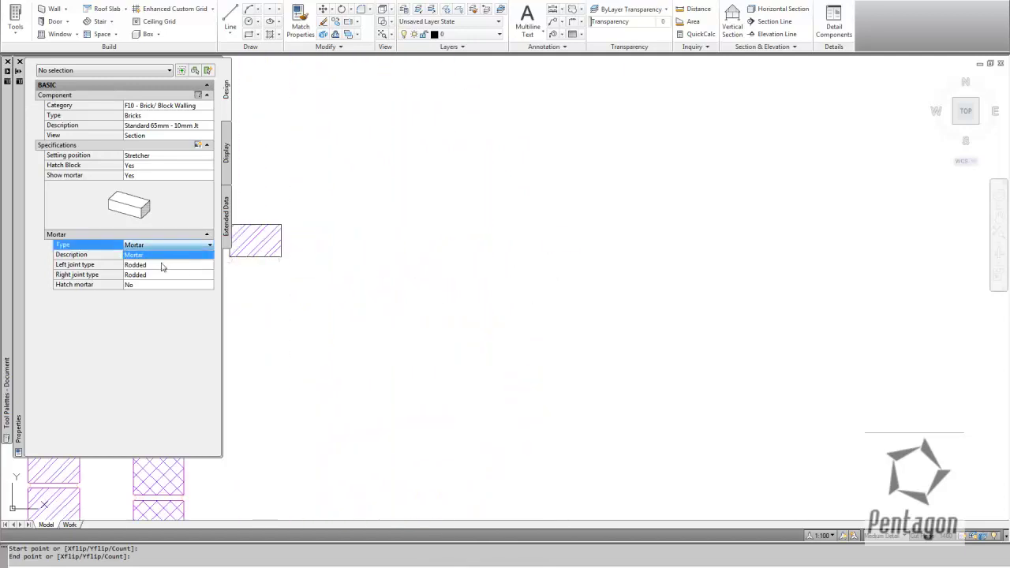
{"action": "key", "text": "Return"}
{"action": "left_click", "coordinate": [154, 165]}
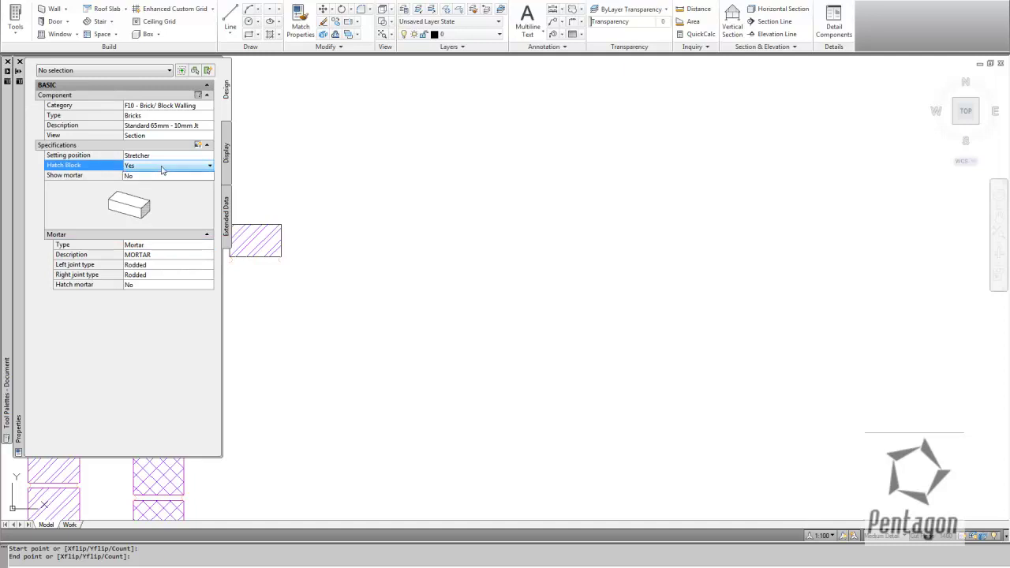
{"action": "left_click", "coordinate": [158, 166]}
{"action": "left_click", "coordinate": [182, 184]}
{"action": "left_click", "coordinate": [241, 175]}
{"action": "left_click", "coordinate": [242, 174]}
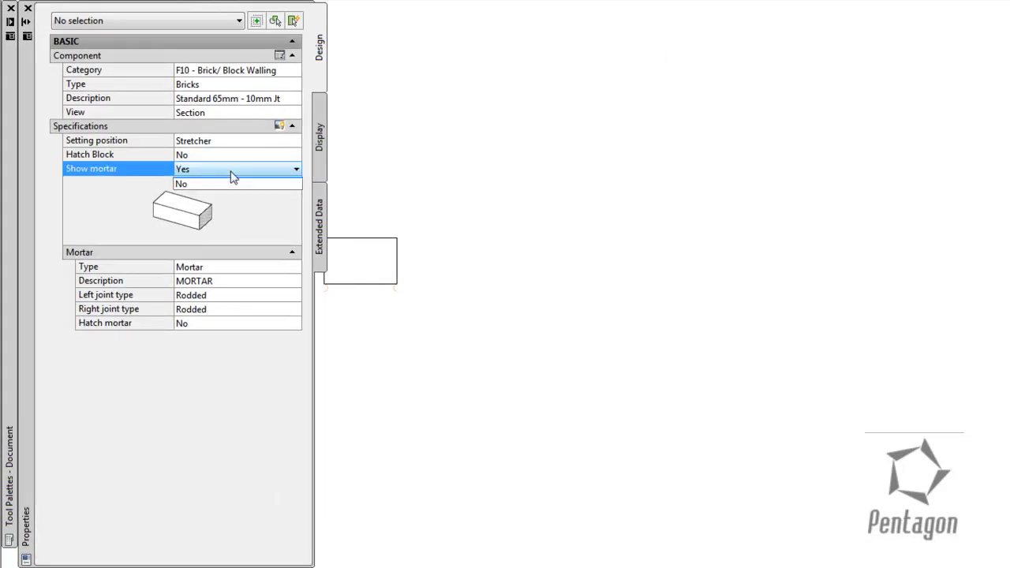
{"action": "left_click", "coordinate": [180, 193]}
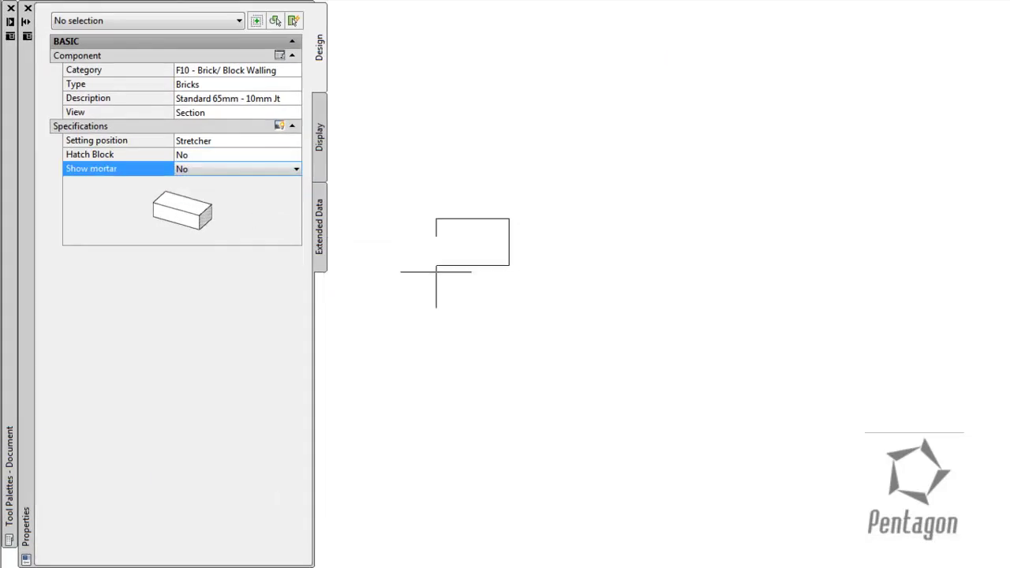
Set Hatch Block and Show mortar back to Yes for the brick being inserted.
{"action": "left_click", "coordinate": [269, 157]}
{"action": "left_click", "coordinate": [269, 157]}
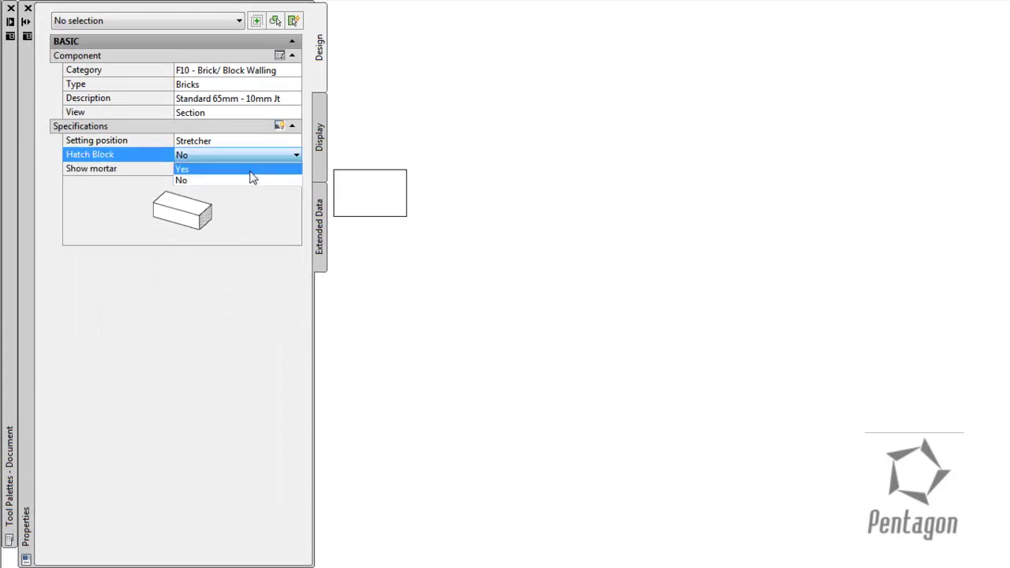
{"action": "left_click", "coordinate": [252, 167]}
{"action": "left_click", "coordinate": [251, 168]}
{"action": "left_click", "coordinate": [252, 168]}
{"action": "left_click", "coordinate": [247, 180]}
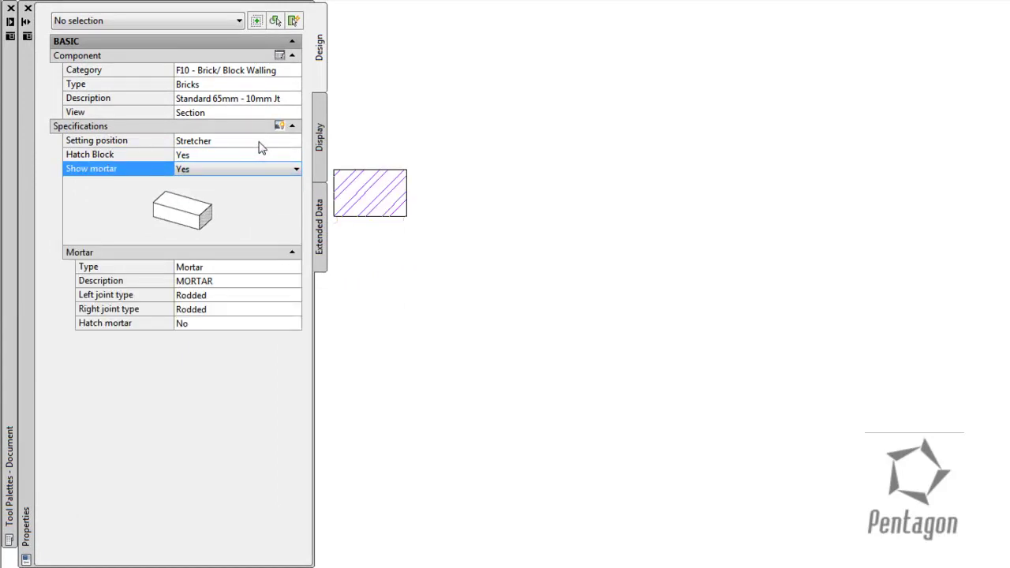
Set the brick's setting position to Header and lay a horizontal trial row of eight bricks beside the wall.
{"action": "left_click", "coordinate": [267, 142]}
{"action": "left_click", "coordinate": [266, 143]}
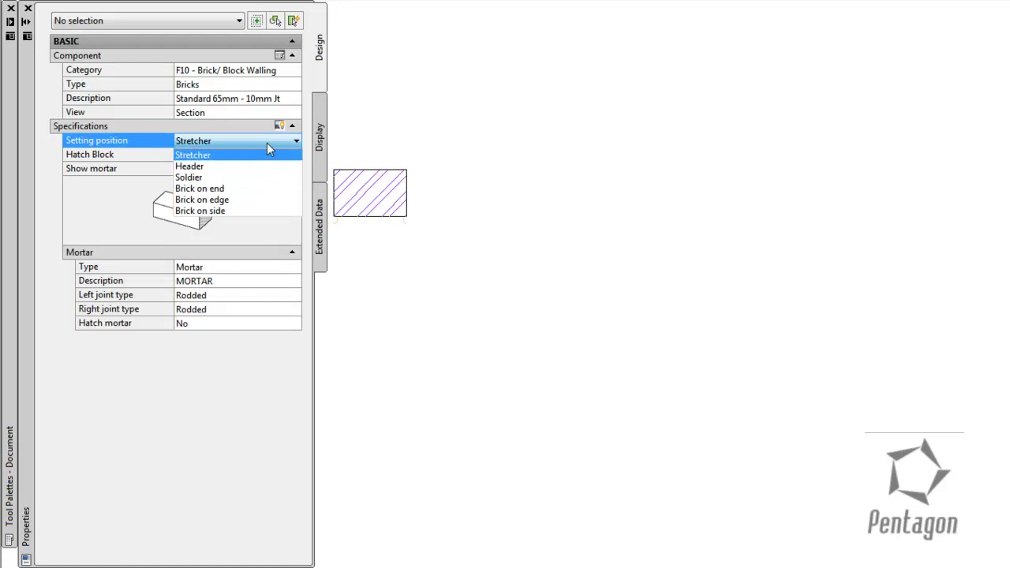
{"action": "left_click", "coordinate": [260, 166]}
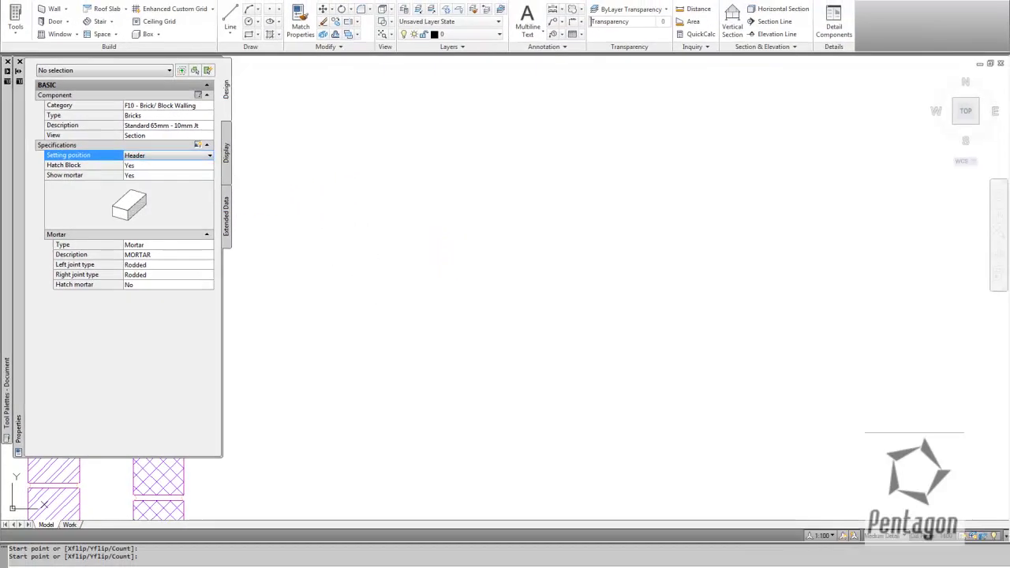
{"action": "left_click", "coordinate": [385, 273]}
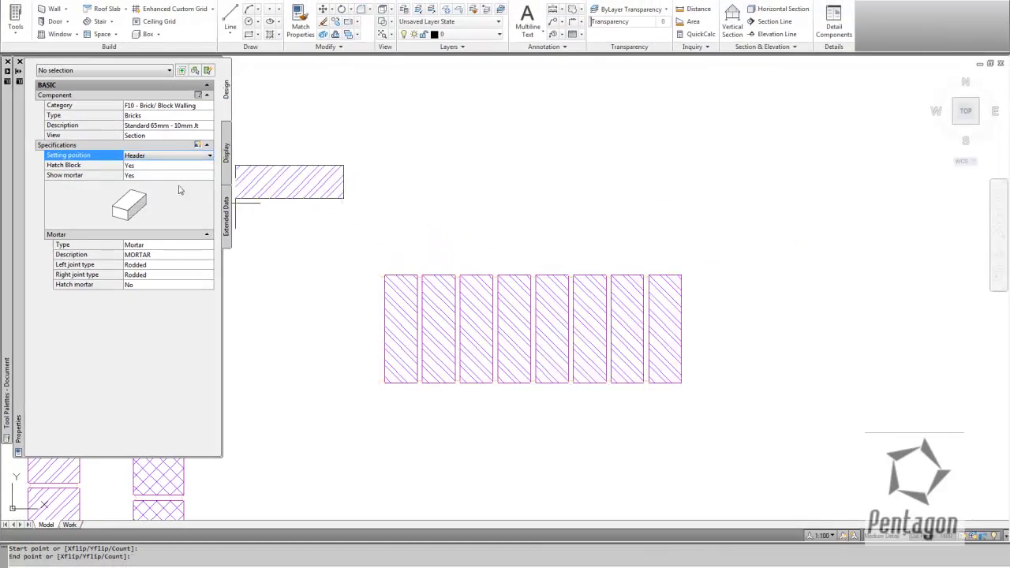
Switch the setting position to Soldier and lay a horizontal trial row of three bricks overlapping the header row.
{"action": "left_click", "coordinate": [168, 161]}
{"action": "left_click", "coordinate": [150, 180]}
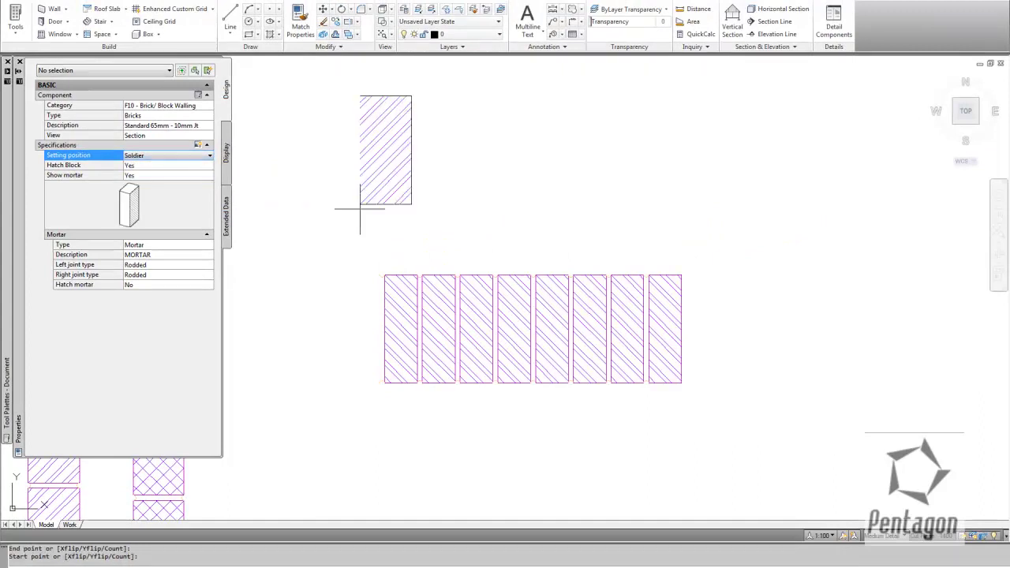
{"action": "left_click", "coordinate": [370, 240]}
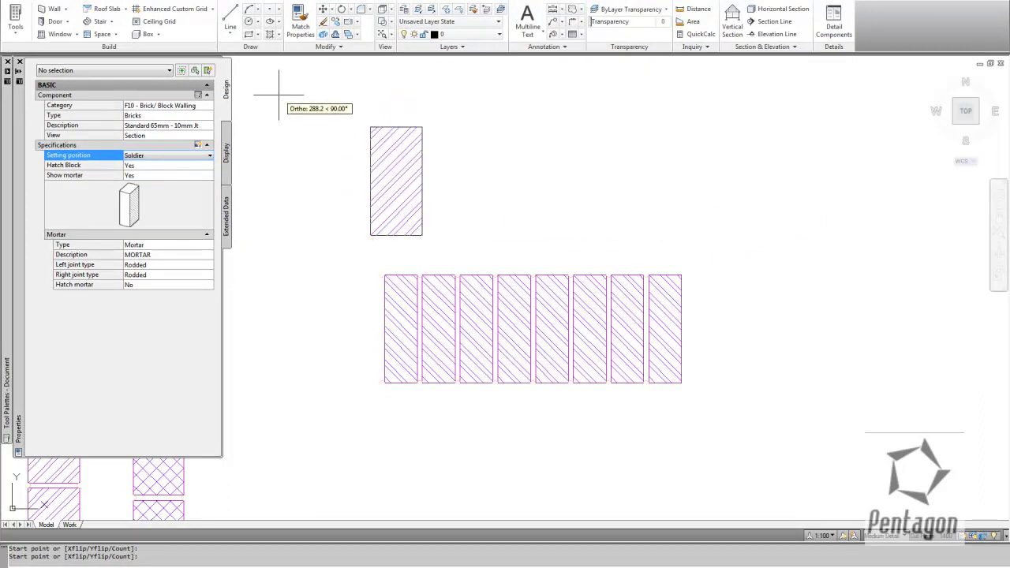
{"action": "left_click", "coordinate": [722, 149]}
{"action": "middle_click_drag", "start_coordinate": [721, 151], "coordinate": [811, 282]}
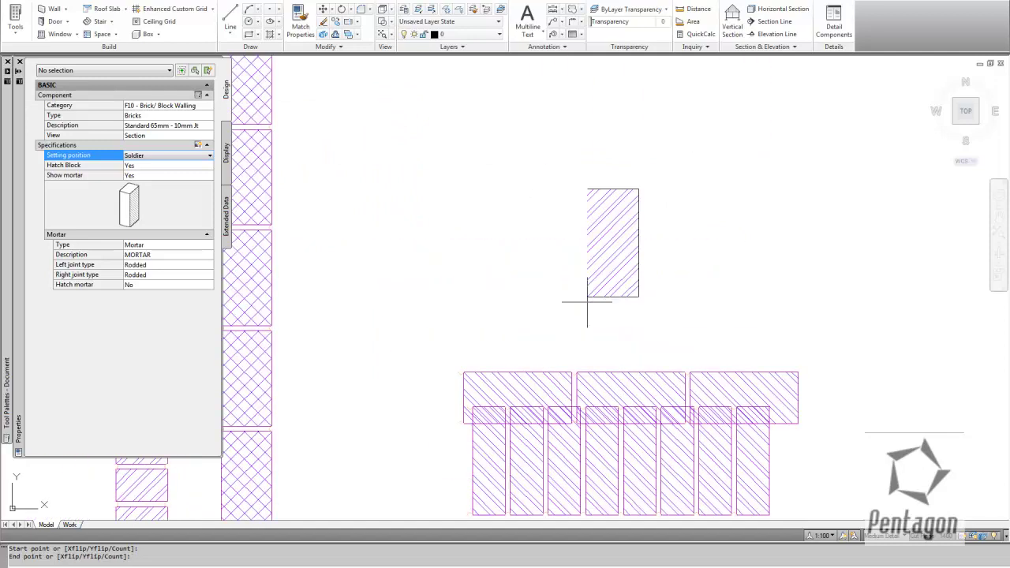
Change the setting position to Brick on end, lay a two-brick trial row above the others, and end the insertion.
{"action": "left_click", "coordinate": [177, 157]}
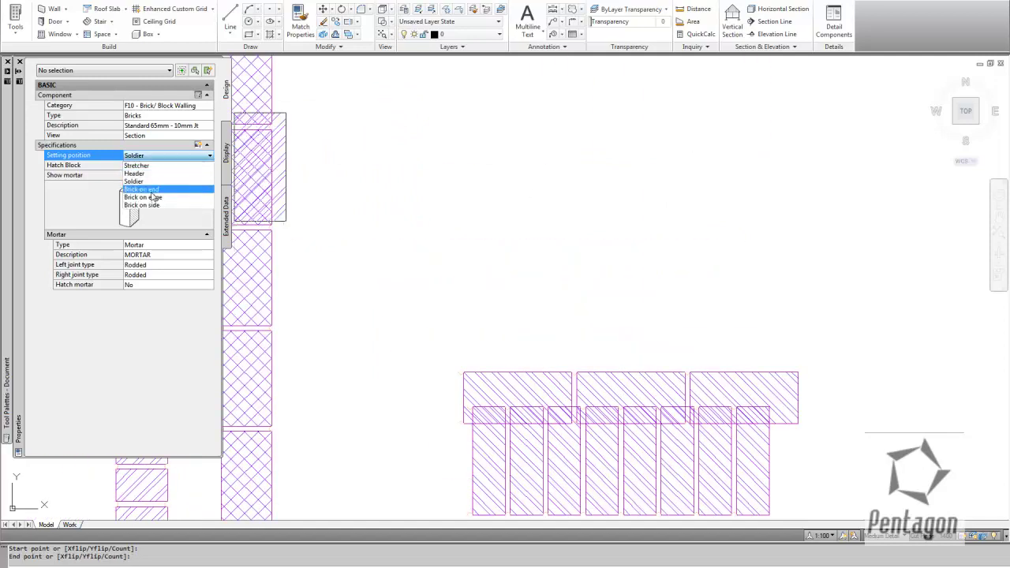
{"action": "left_click", "coordinate": [139, 202]}
{"action": "left_click", "coordinate": [439, 233]}
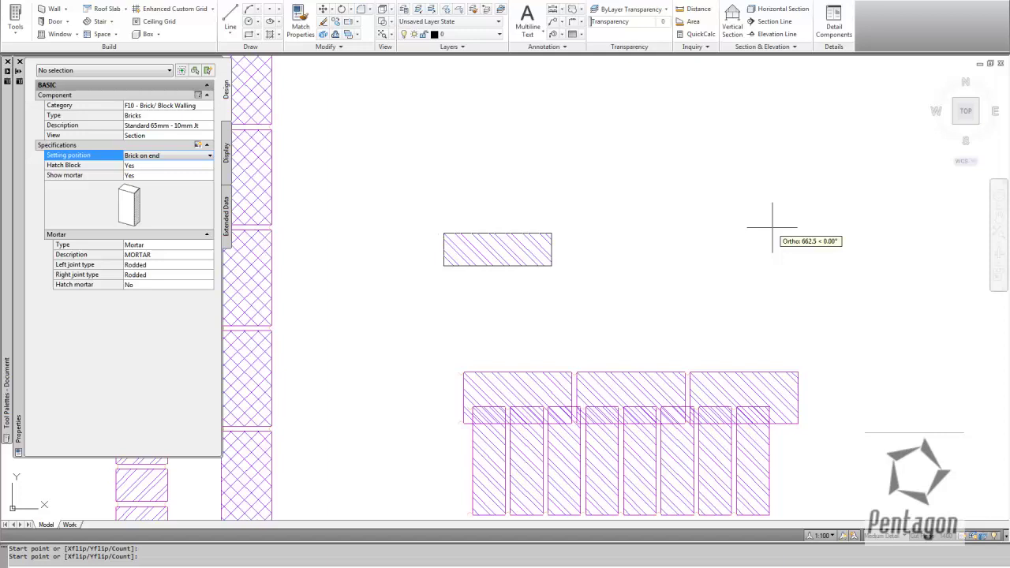
{"action": "left_click", "coordinate": [751, 232]}
{"action": "right_click", "coordinate": [680, 203]}
{"action": "left_click", "coordinate": [694, 209]}
Delete all the trial brick rows beside the cavity wall.
{"action": "scroll", "coordinate": [699, 218], "scroll_direction": "down", "scroll_amount": 3}
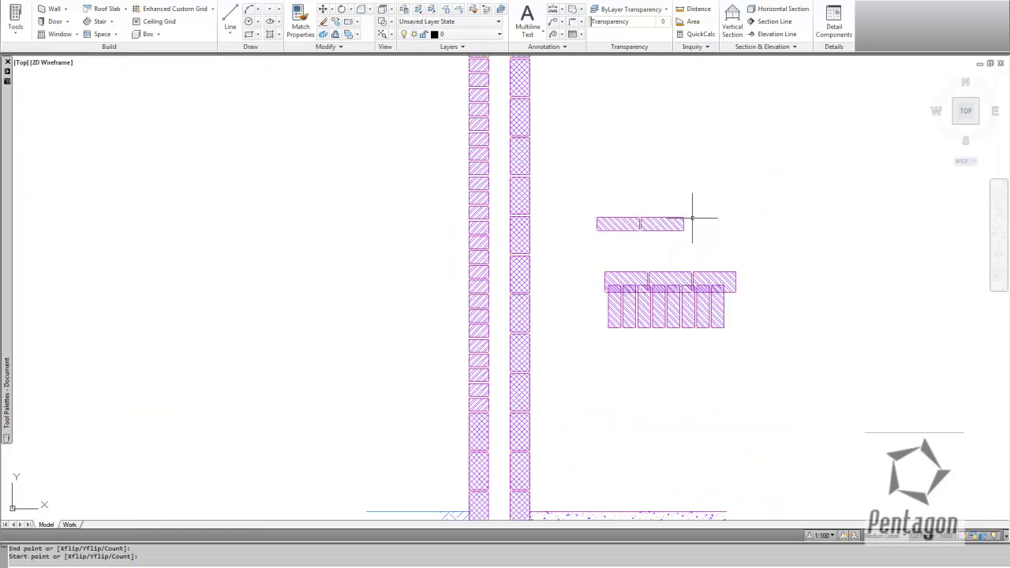
{"action": "left_click", "coordinate": [794, 330]}
{"action": "left_click", "coordinate": [582, 177]}
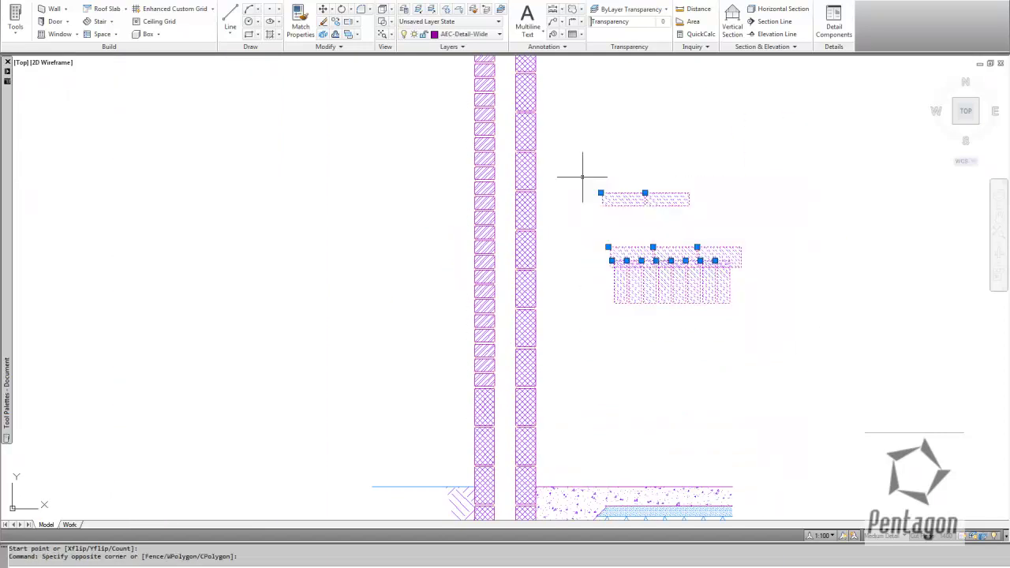
{"action": "key", "text": "Delete"}
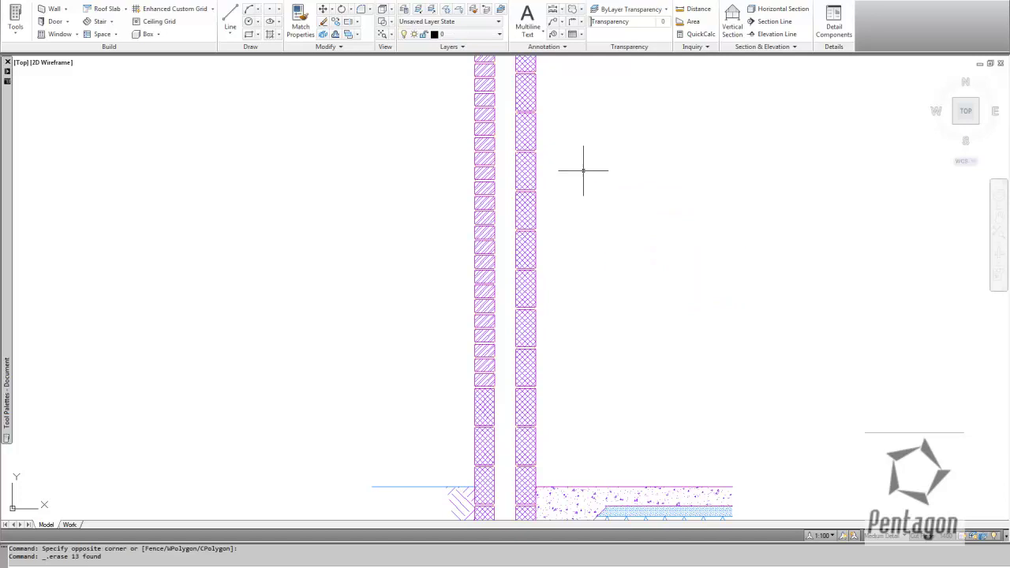
Find Batt Insulation under P11 in P - Building Fabric Sundries of the detail component database and review its listed sizes.
{"action": "scroll", "coordinate": [583, 170], "scroll_direction": "down", "scroll_amount": 4}
{"action": "scroll", "coordinate": [577, 339], "scroll_direction": "up", "scroll_amount": 2}
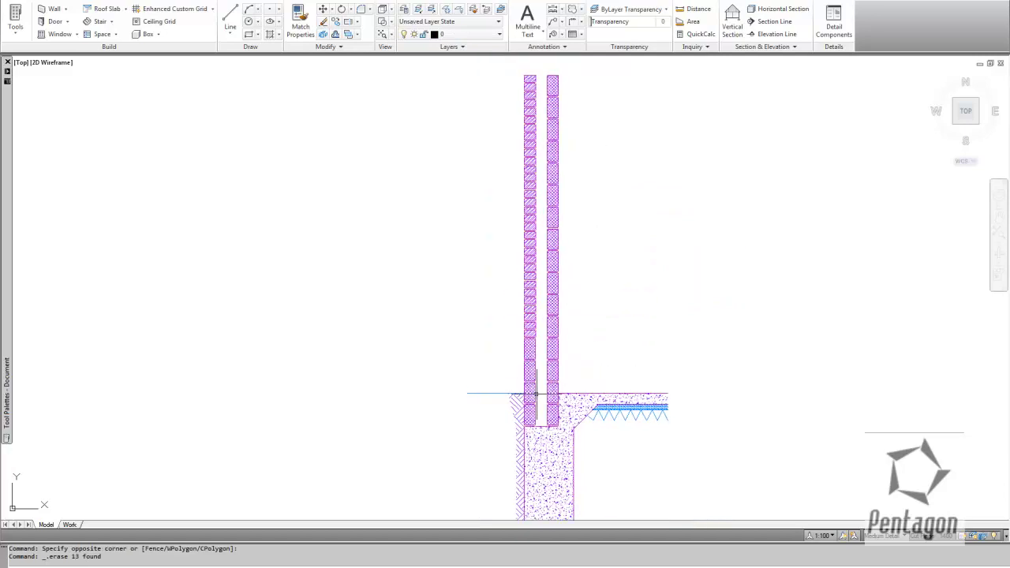
{"action": "left_click", "coordinate": [834, 24]}
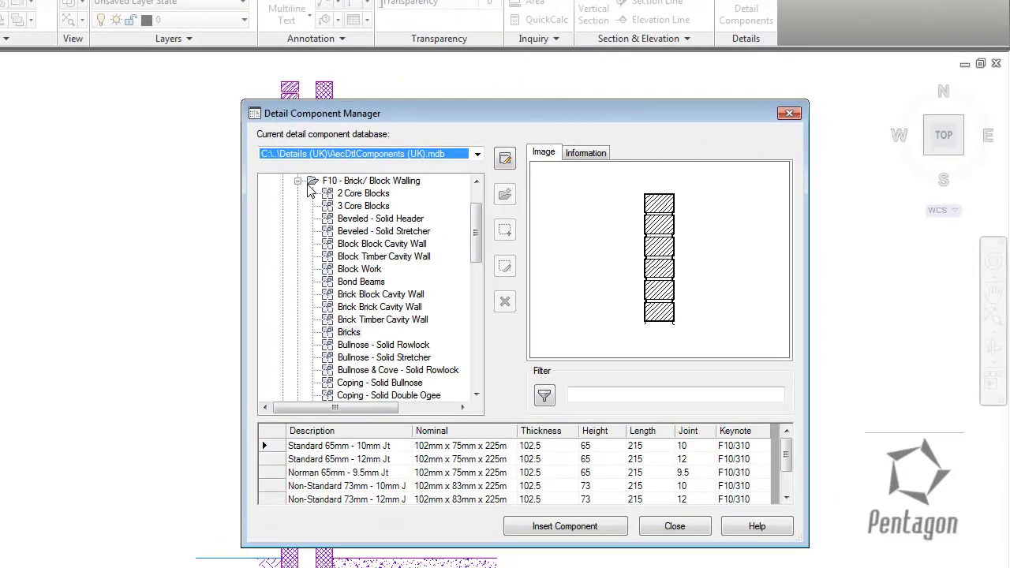
{"action": "left_click", "coordinate": [298, 181]}
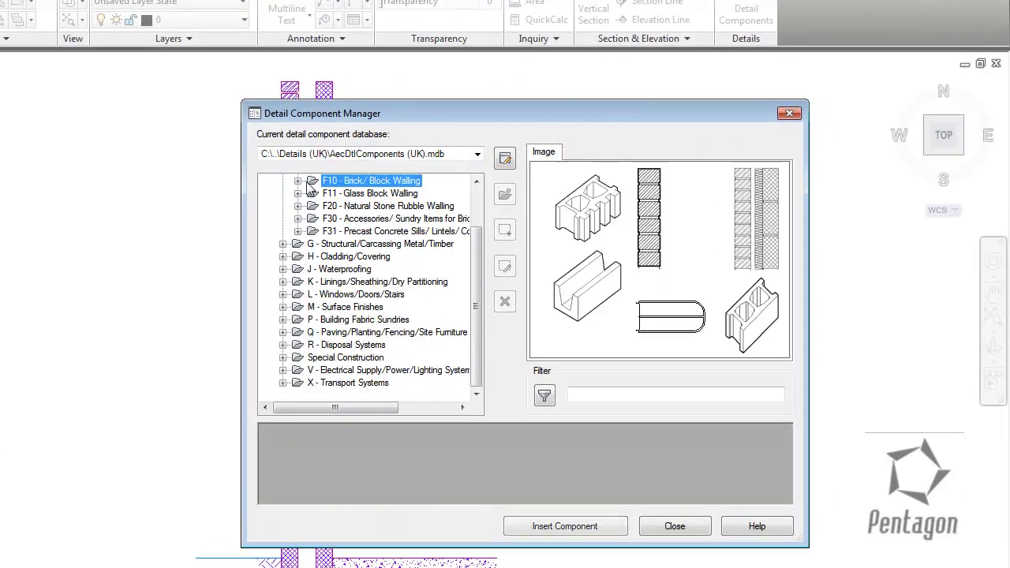
{"action": "left_click", "coordinate": [282, 320]}
{"action": "left_click", "coordinate": [297, 344]}
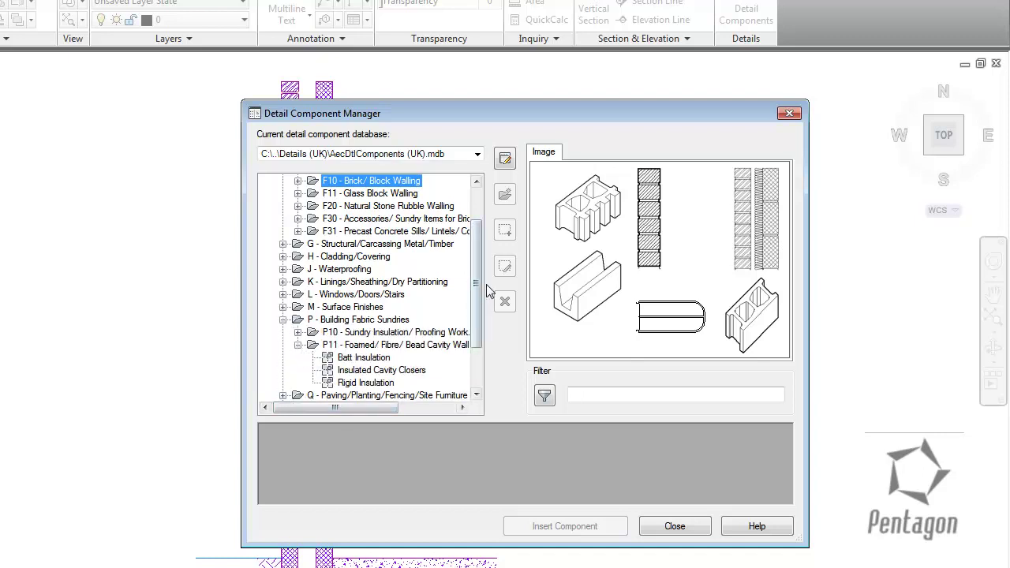
{"action": "left_click", "coordinate": [364, 357]}
{"action": "left_click_drag", "start_coordinate": [494, 118], "coordinate": [578, 79]}
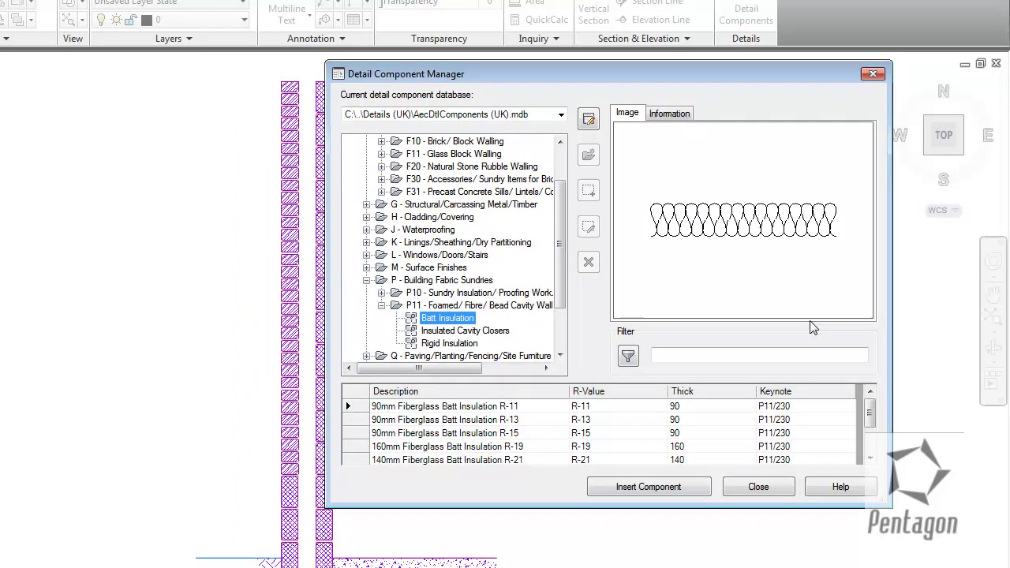
{"action": "left_click_drag", "start_coordinate": [868, 402], "coordinate": [868, 426]}
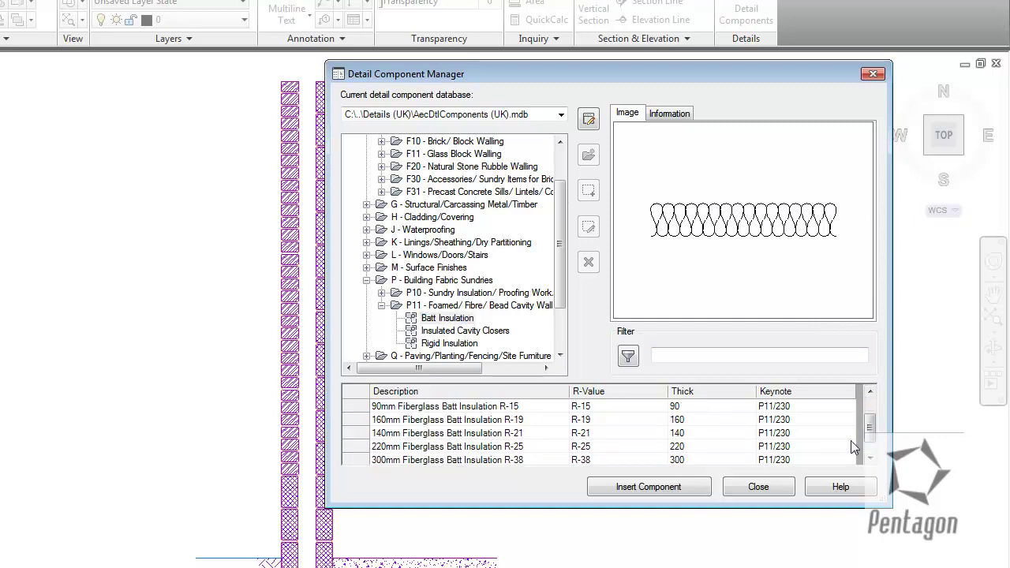
{"action": "left_click_drag", "start_coordinate": [868, 427], "coordinate": [870, 405]}
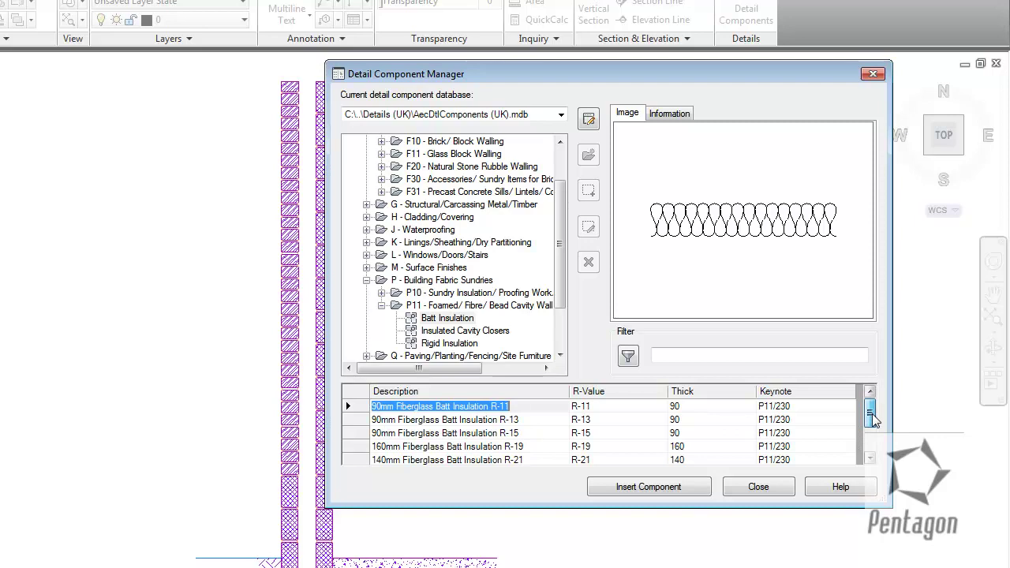
Enable editing of the component database and add a Batt Insulation size described as 100mm Fibreglass Batt Insulation.
{"action": "left_click", "coordinate": [591, 124]}
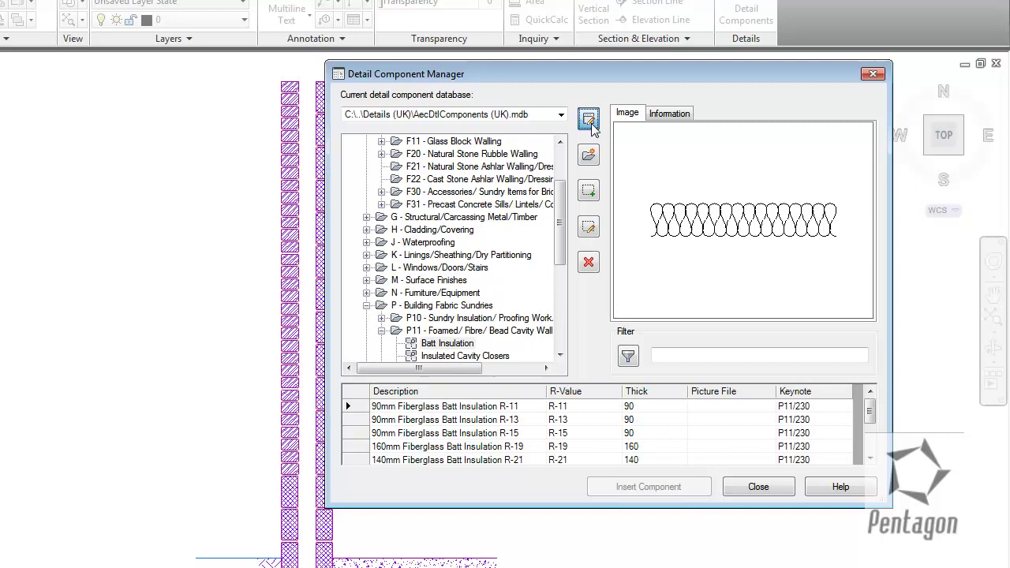
{"action": "scroll", "coordinate": [873, 444], "scroll_direction": "down", "scroll_amount": 1}
{"action": "scroll", "coordinate": [874, 447], "scroll_direction": "down", "scroll_amount": 1}
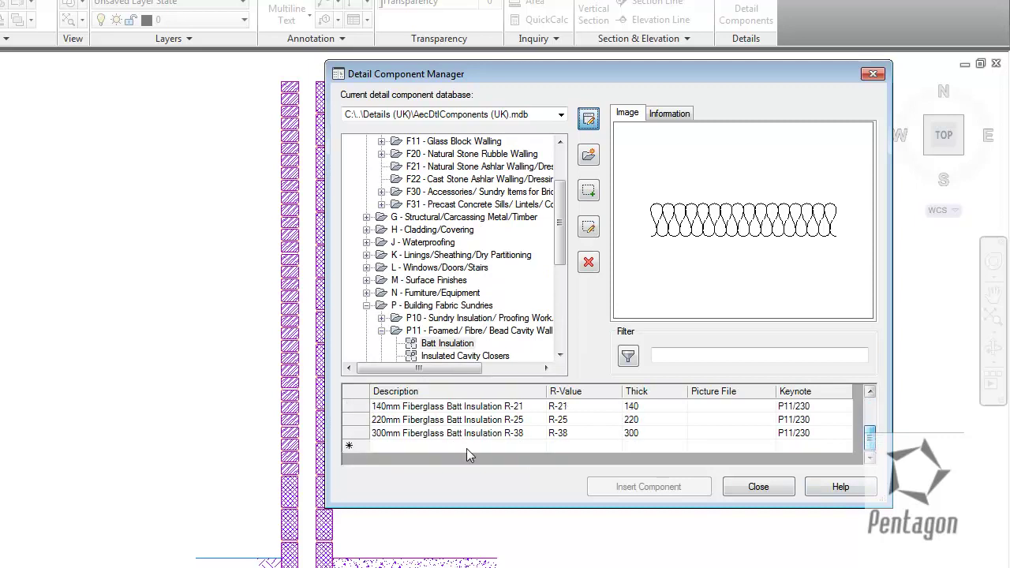
{"action": "left_click", "coordinate": [387, 446]}
{"action": "type", "text": "100mm Fibre"}
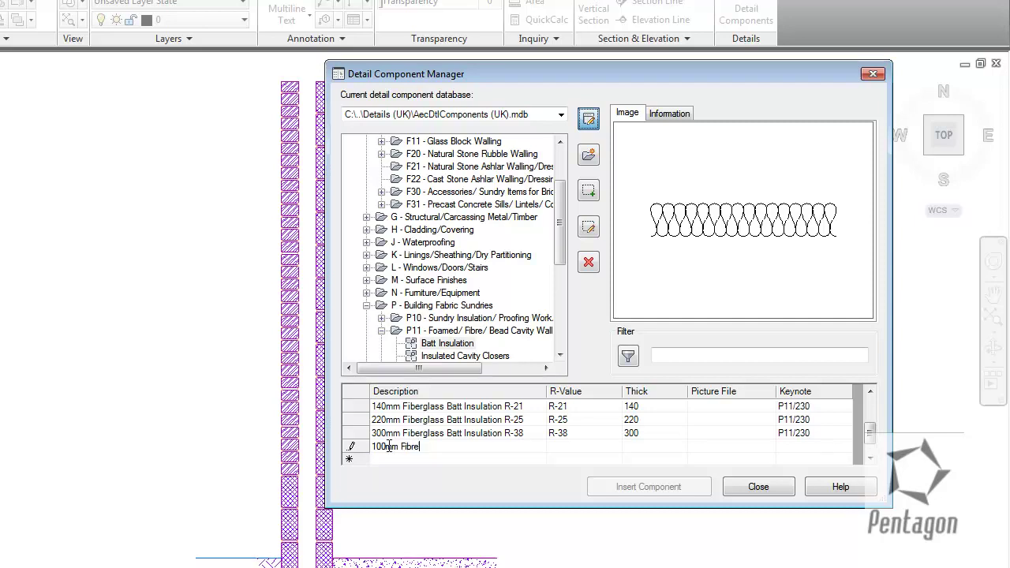
{"action": "type", "text": "glass Batt I"}
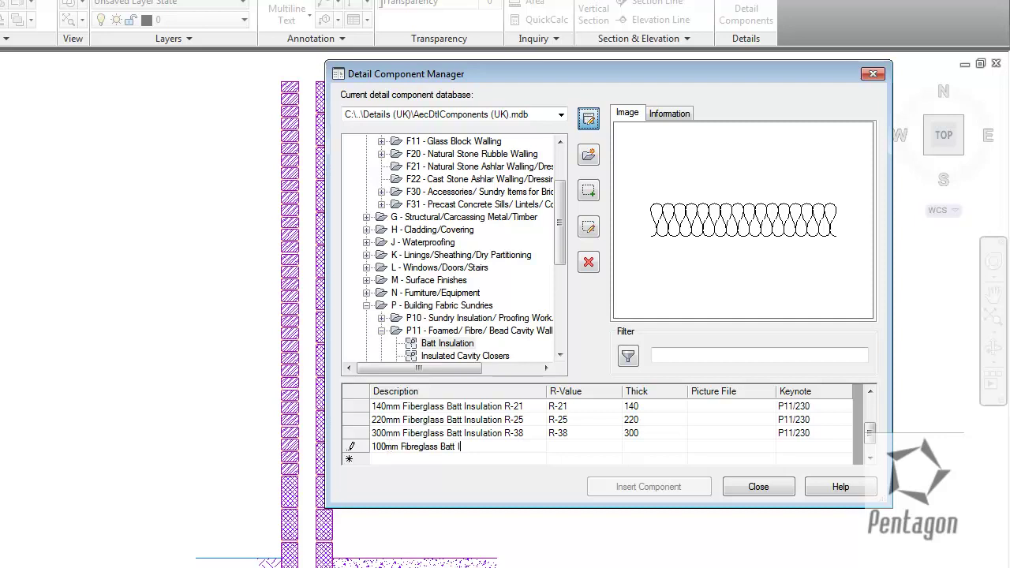
{"action": "type", "text": "nsulation"}
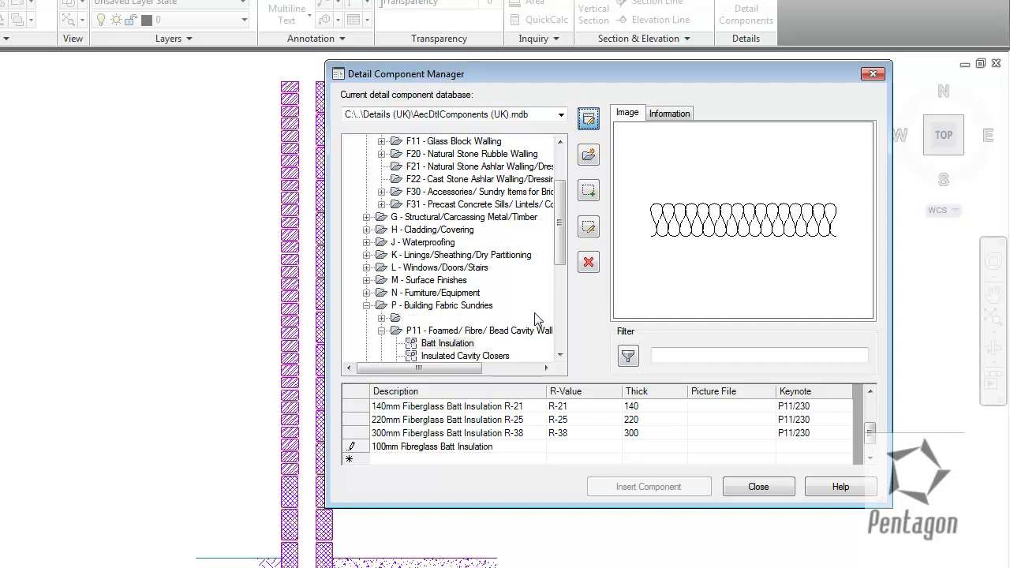
Give the new size R-Value R-21 and thickness 100, and close the manager saving the changes to the component table.
{"action": "left_click", "coordinate": [566, 448]}
{"action": "type", "text": "R"}
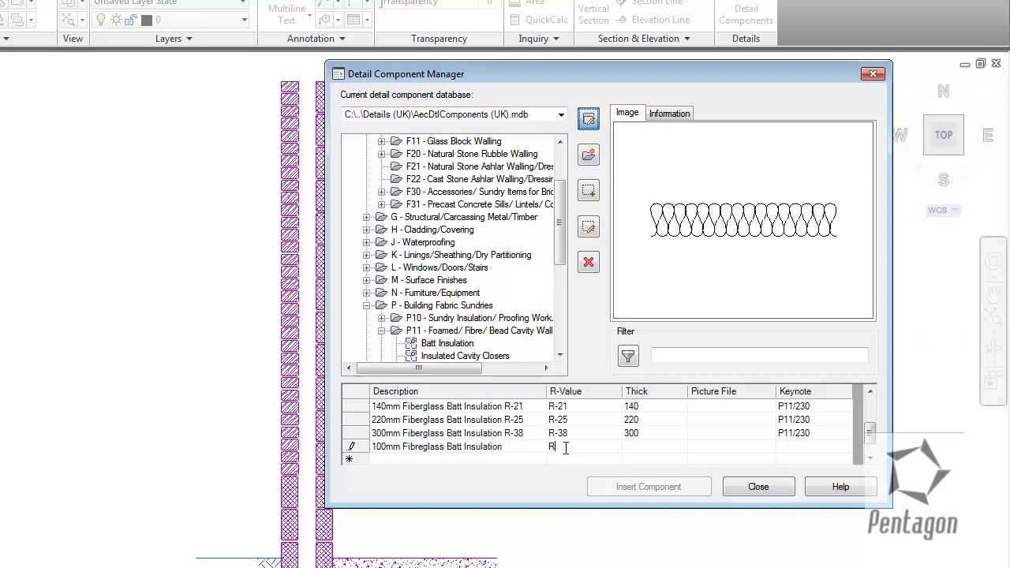
{"action": "type", "text": "-21"}
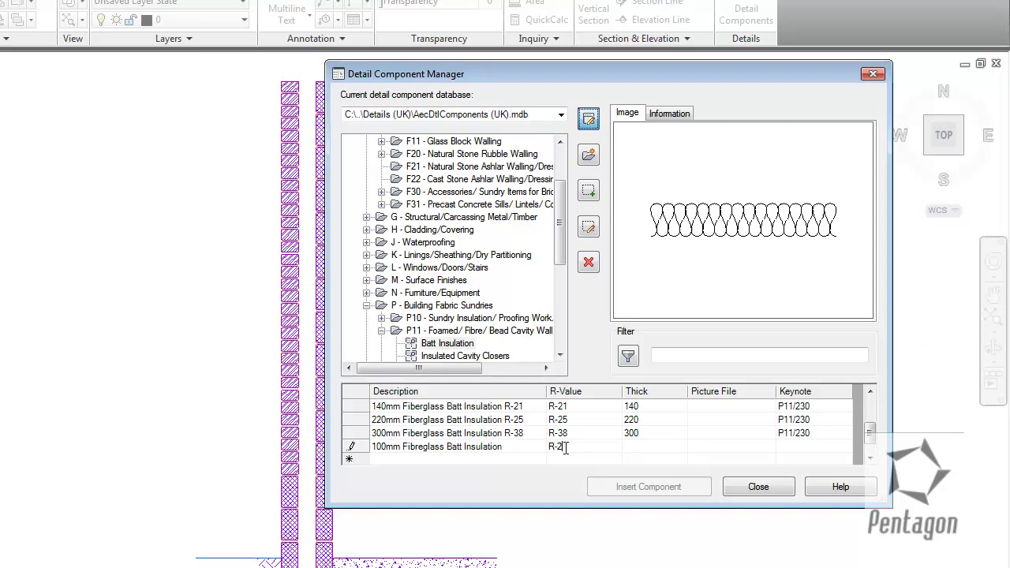
{"action": "key", "text": "Return"}
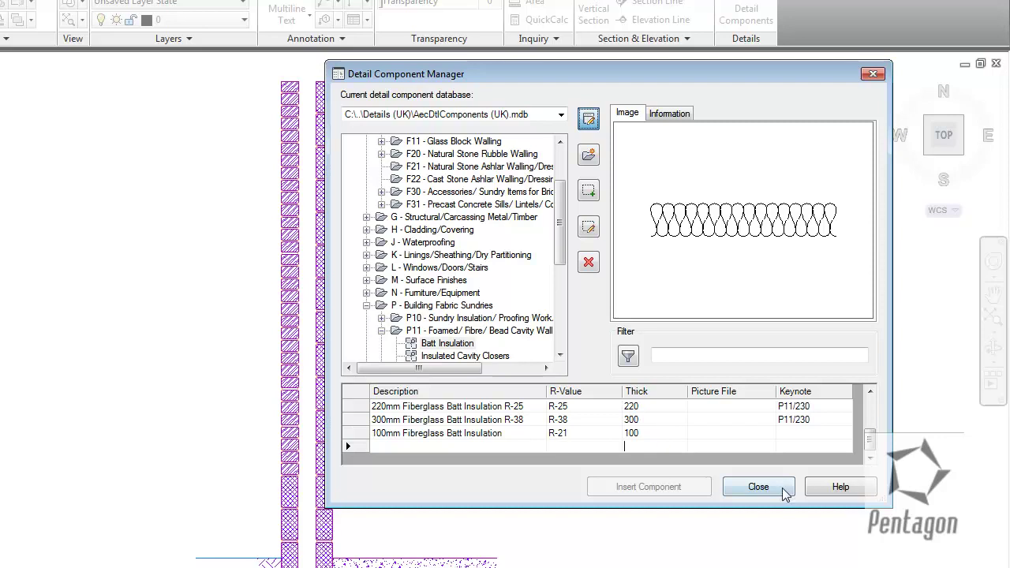
{"action": "left_click", "coordinate": [757, 488]}
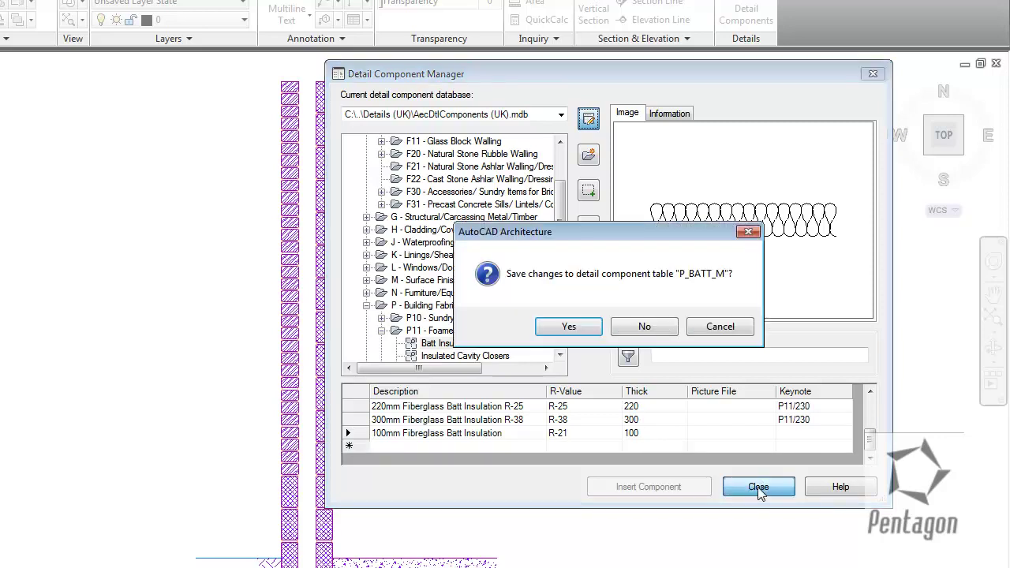
{"action": "left_click", "coordinate": [572, 327]}
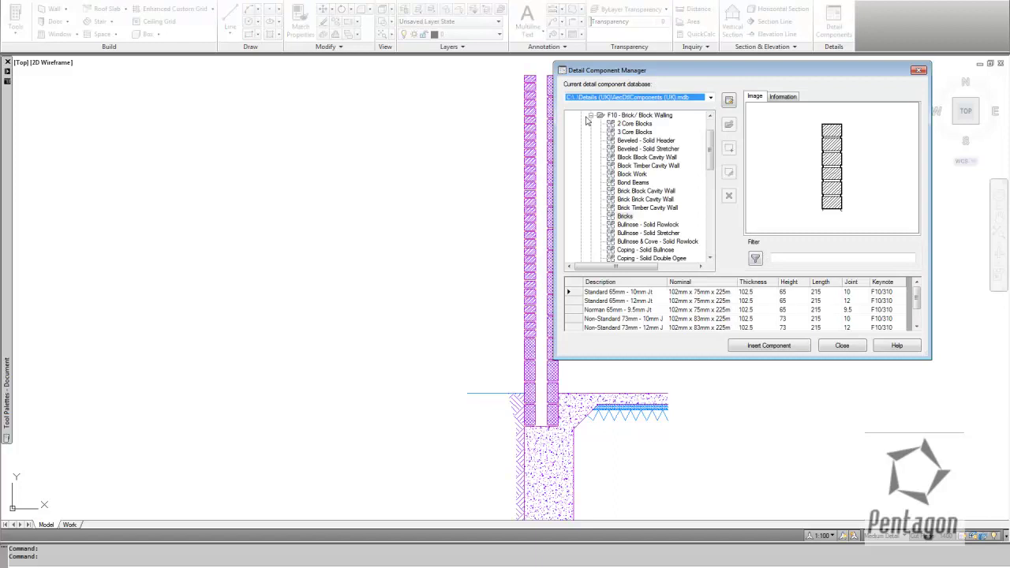
Find Batt Insulation under P11 in P - Building Fabric Sundries and insert the 100mm Fibreglass Batt Insulation size.
{"action": "left_click", "coordinate": [590, 116]}
{"action": "left_click", "coordinate": [581, 208]}
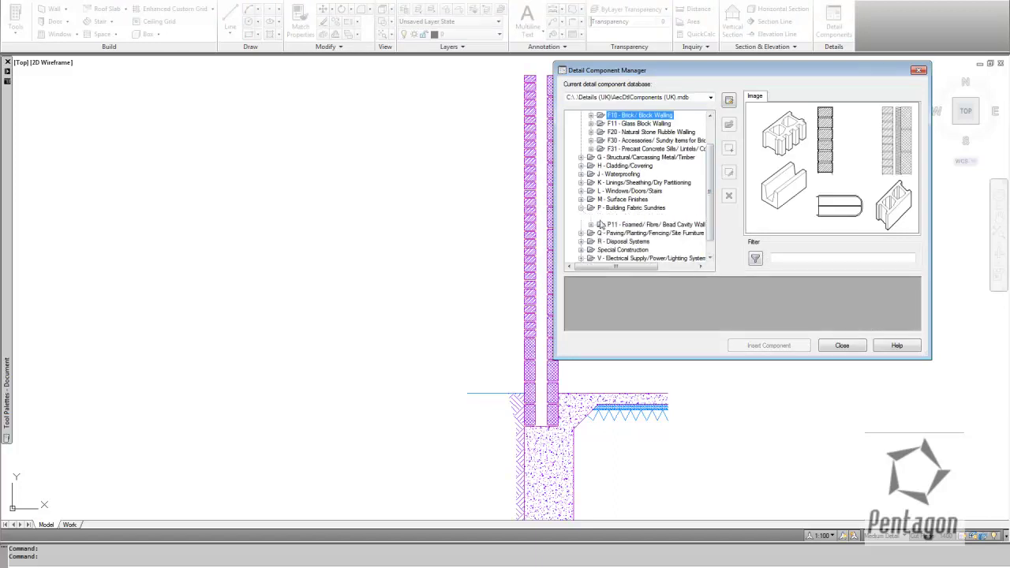
{"action": "left_click", "coordinate": [590, 224]}
{"action": "left_click", "coordinate": [636, 233]}
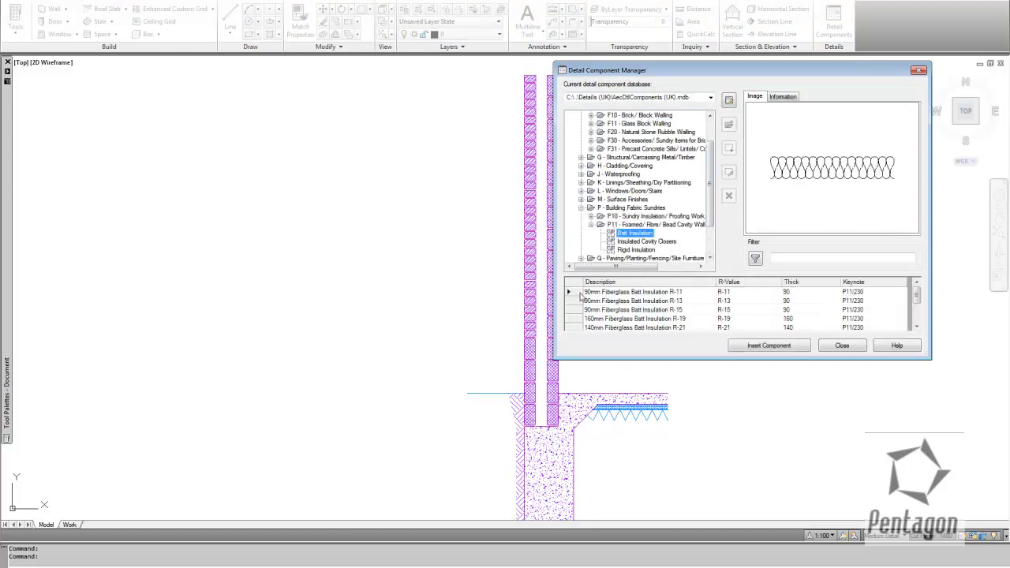
{"action": "left_click_drag", "start_coordinate": [916, 299], "coordinate": [916, 316]}
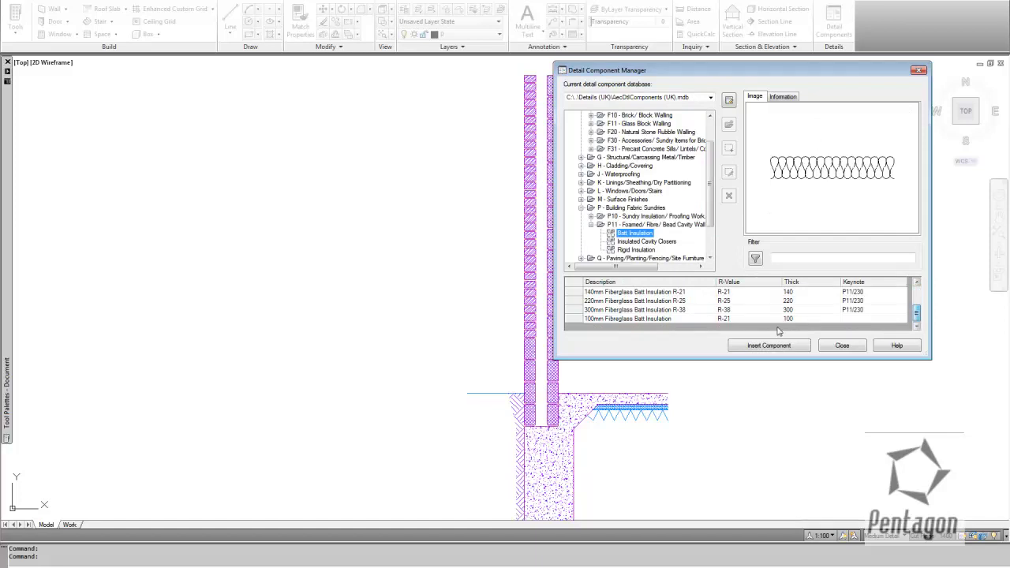
{"action": "left_click", "coordinate": [605, 319]}
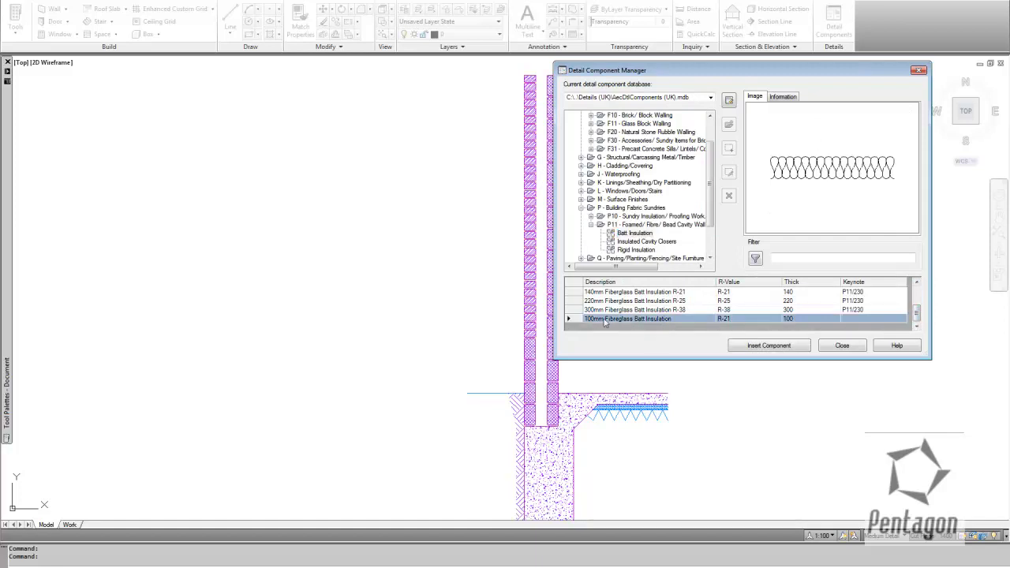
{"action": "left_click", "coordinate": [778, 349]}
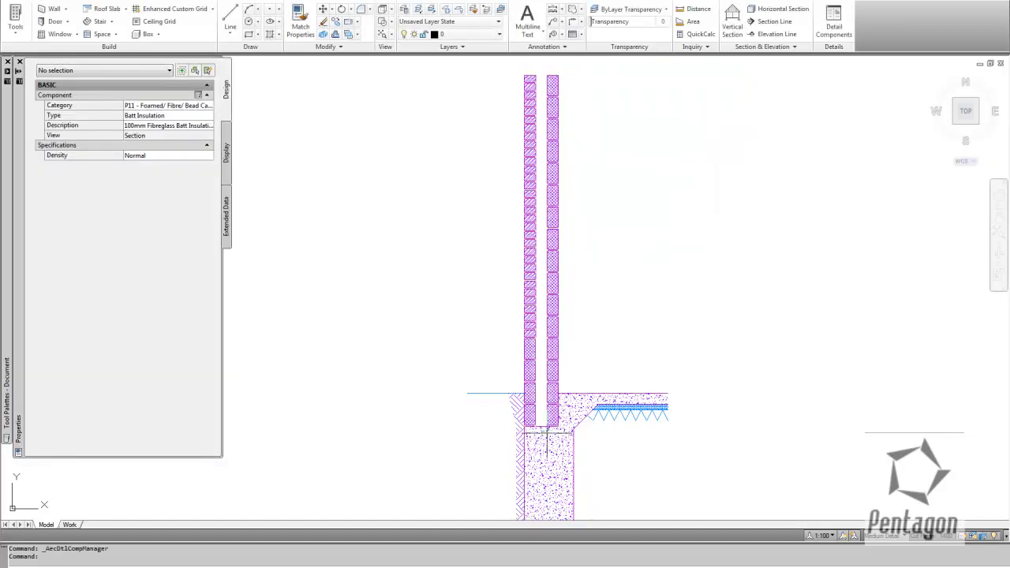
Start the batt insulation at the base of the cavity between the two wall leaves, with object snap off.
{"action": "scroll", "coordinate": [542, 426], "scroll_direction": "up", "scroll_amount": 4}
{"action": "scroll", "coordinate": [541, 426], "scroll_direction": "up", "scroll_amount": 2}
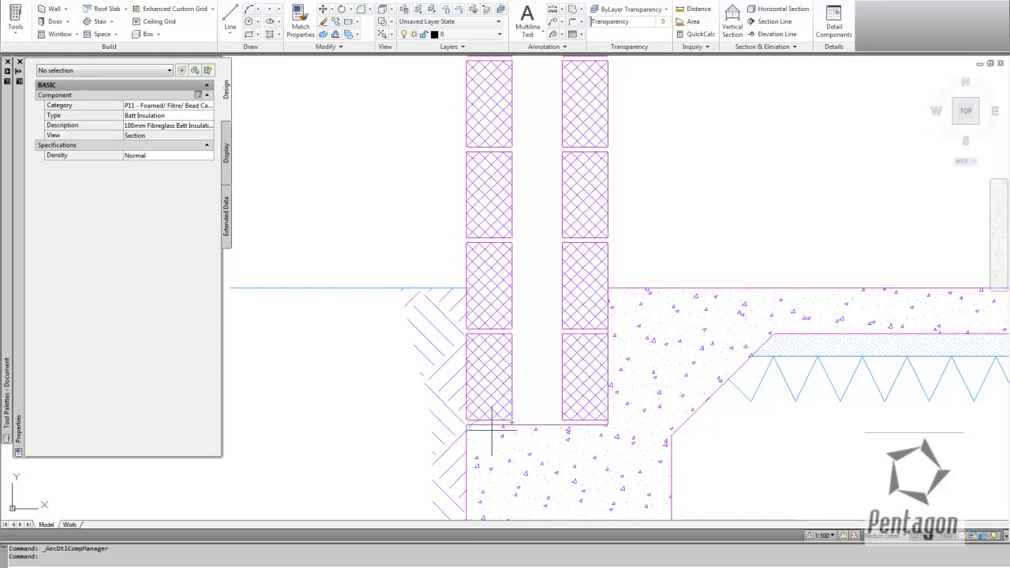
{"action": "left_click", "coordinate": [537, 415]}
{"action": "key", "text": "F8"}
{"action": "key", "text": "F3"}
{"action": "scroll", "coordinate": [531, 219], "scroll_direction": "down", "scroll_amount": 2}
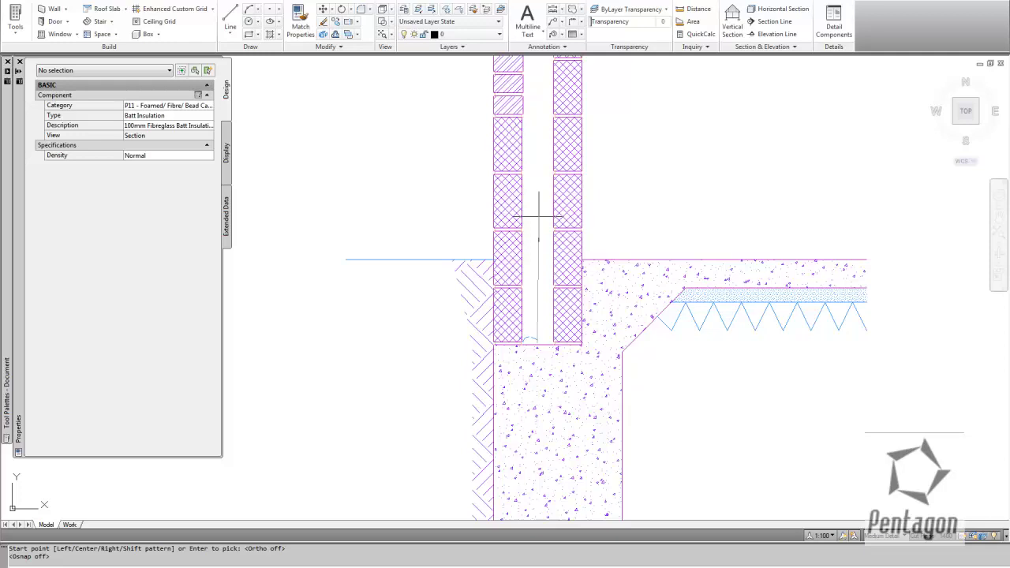
Run the insulation vertically up the cavity to just above the wall top and finish it without taper boundaries.
{"action": "middle_click_drag", "start_coordinate": [532, 219], "coordinate": [510, 322]}
{"action": "scroll", "coordinate": [511, 322], "scroll_direction": "down", "scroll_amount": 3}
{"action": "scroll", "coordinate": [490, 379], "scroll_direction": "up", "scroll_amount": 2}
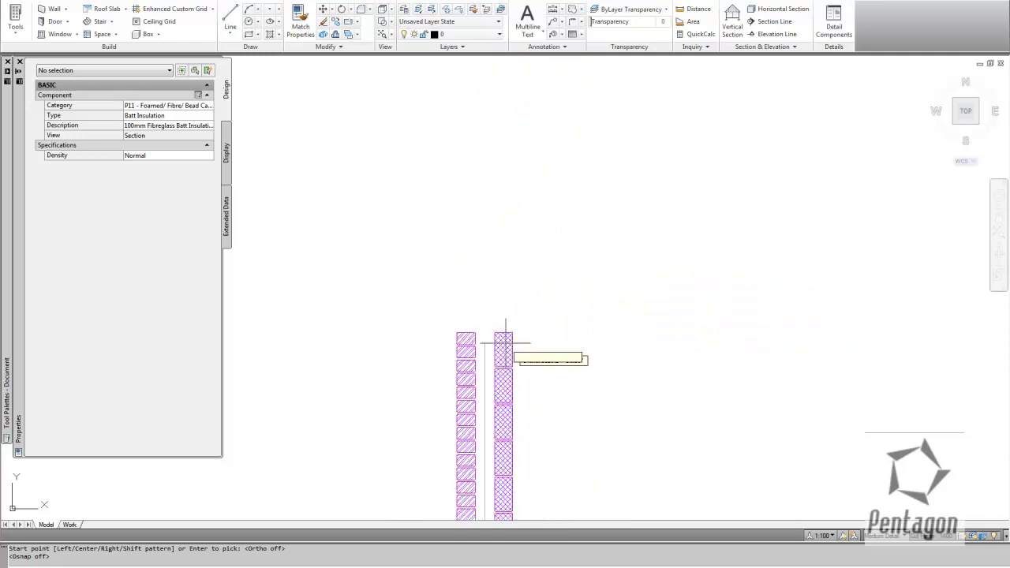
{"action": "scroll", "coordinate": [492, 322], "scroll_direction": "up", "scroll_amount": 3}
{"action": "left_click", "coordinate": [489, 323]}
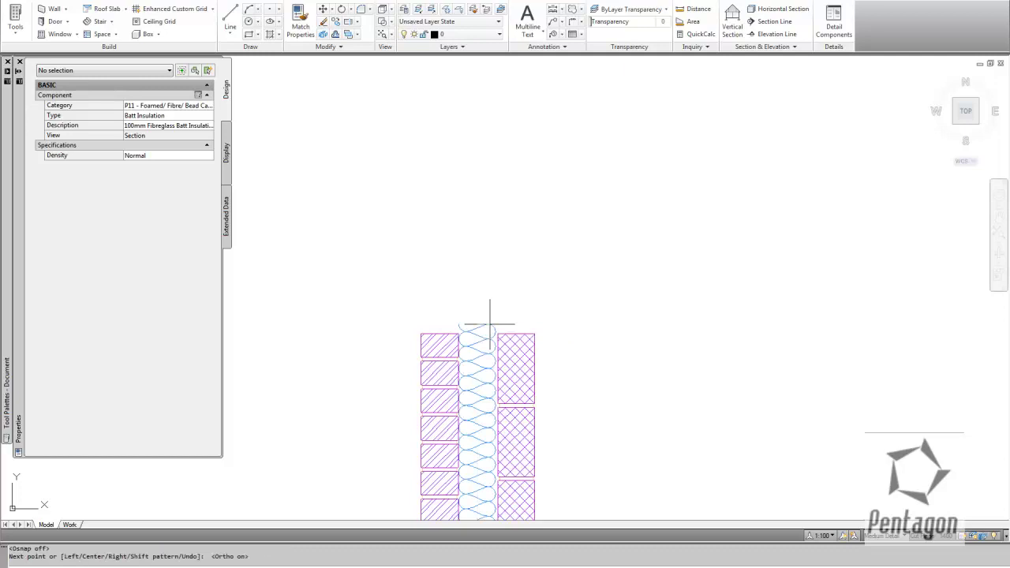
{"action": "key", "text": "F8"}
{"action": "left_click", "coordinate": [514, 300]}
{"action": "scroll", "coordinate": [528, 318], "scroll_direction": "down", "scroll_amount": 5}
{"action": "key", "text": "Return"}
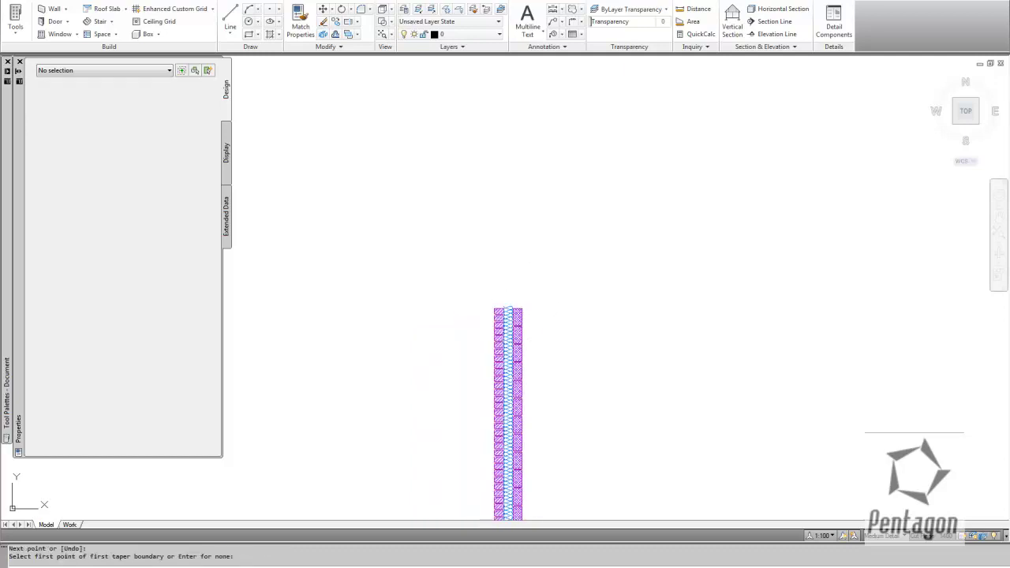
{"action": "key", "text": "Return"}
{"action": "left_click", "coordinate": [544, 282]}
{"action": "scroll", "coordinate": [544, 282], "scroll_direction": "down", "scroll_amount": 2}
{"action": "middle_click_drag", "start_coordinate": [525, 355], "coordinate": [514, 327]}
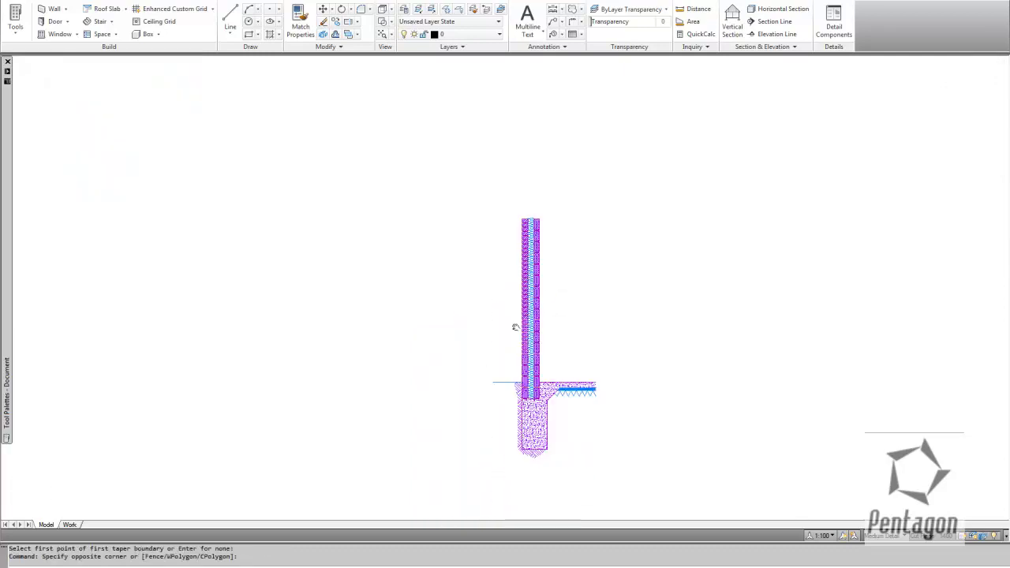
Trim the tops of both wall leaves and the insulation with AEC Trim along a sloping line, removing the upper side.
{"action": "scroll", "coordinate": [469, 150], "scroll_direction": "up", "scroll_amount": 1}
{"action": "scroll", "coordinate": [524, 256], "scroll_direction": "up", "scroll_amount": 5}
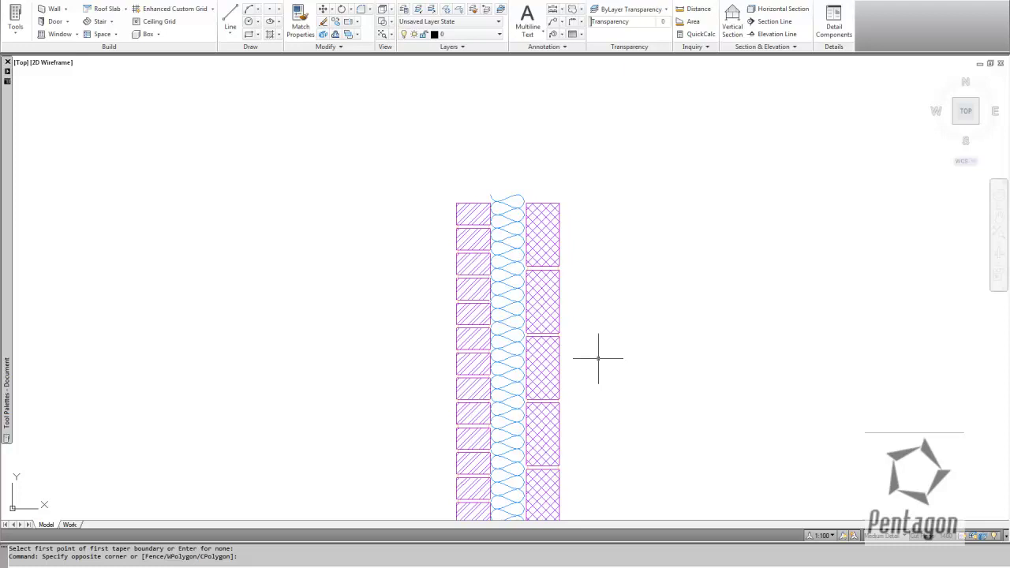
{"action": "mouse_move", "coordinate": [598, 358]}
{"action": "left_mouse_down"}
{"action": "mouse_move", "coordinate": [428, 227]}
{"action": "mouse_move", "coordinate": [355, 142]}
{"action": "left_mouse_up"}
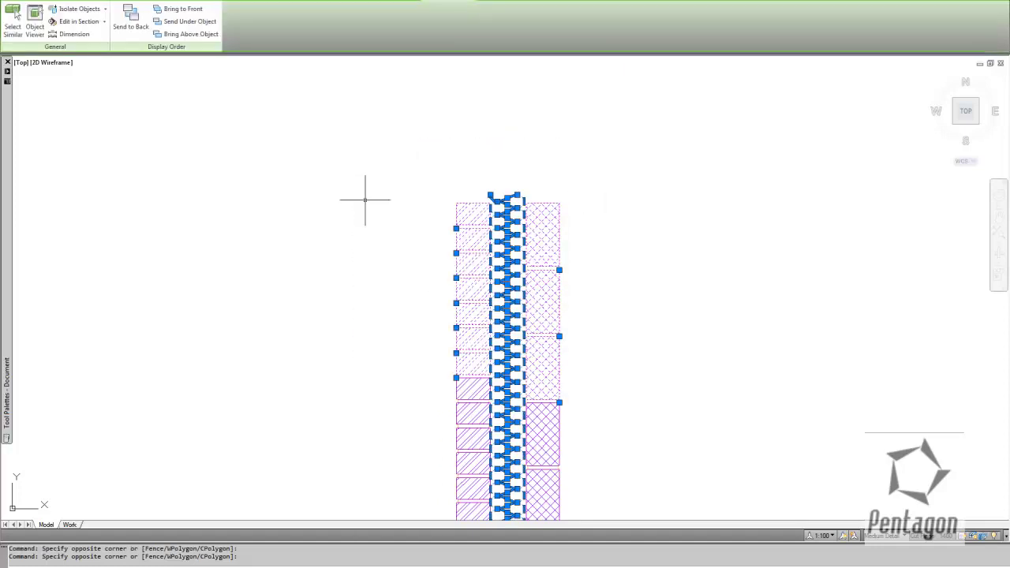
{"action": "right_click", "coordinate": [479, 235]}
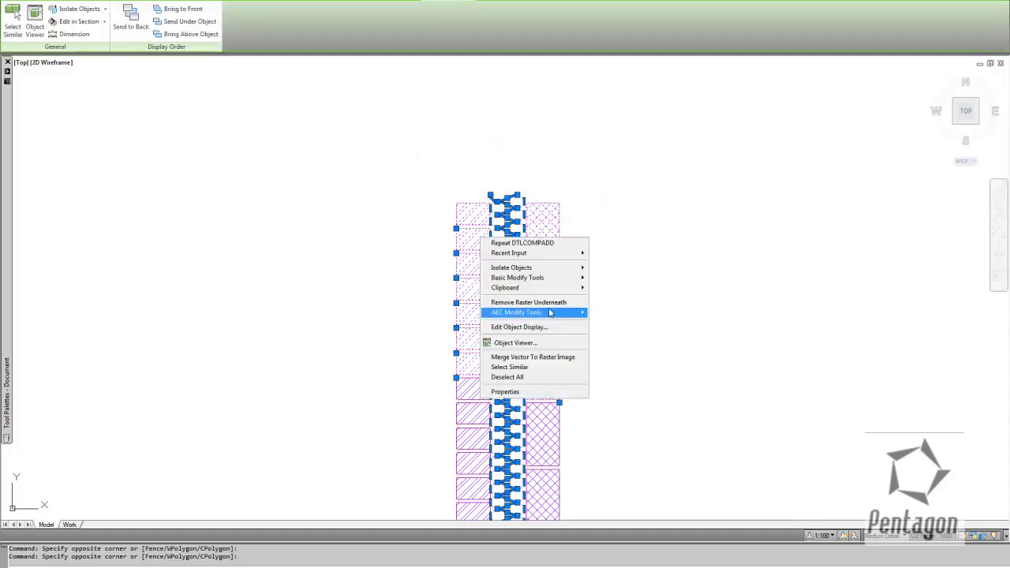
{"action": "mouse_move", "coordinate": [551, 313]}
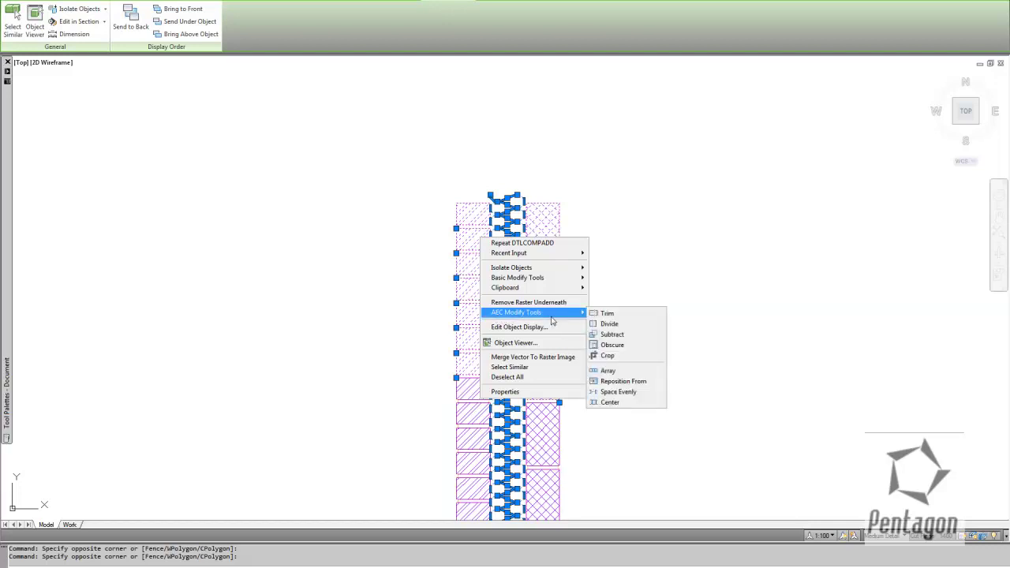
{"action": "left_click", "coordinate": [616, 317]}
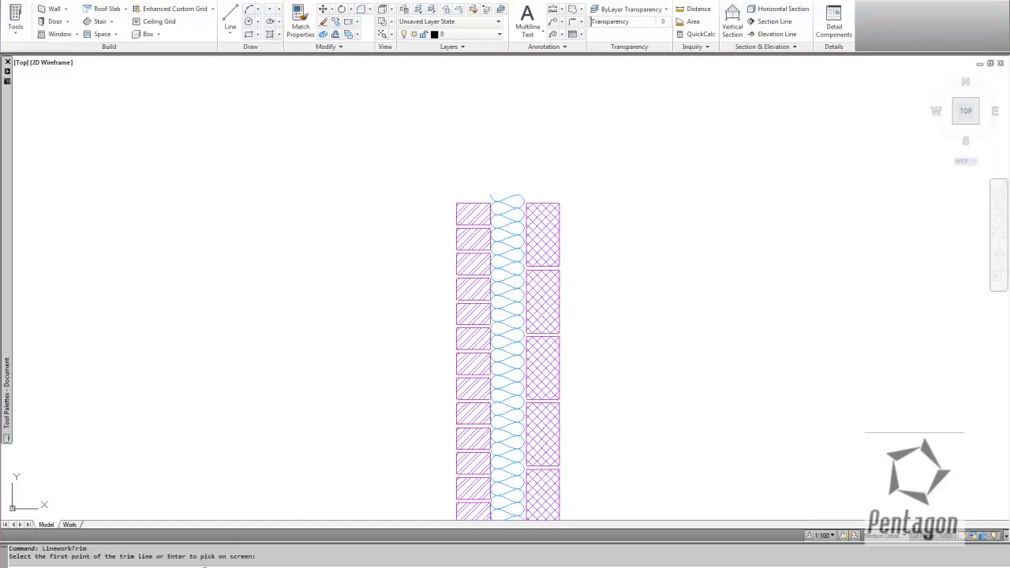
{"action": "left_click", "coordinate": [417, 351]}
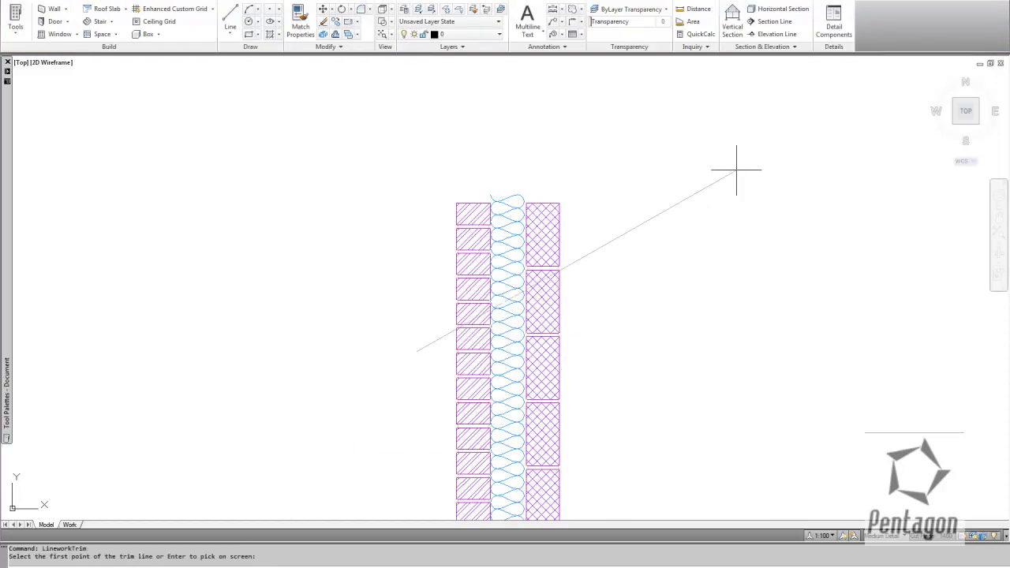
{"action": "key", "text": "F8"}
{"action": "left_click", "coordinate": [694, 180]}
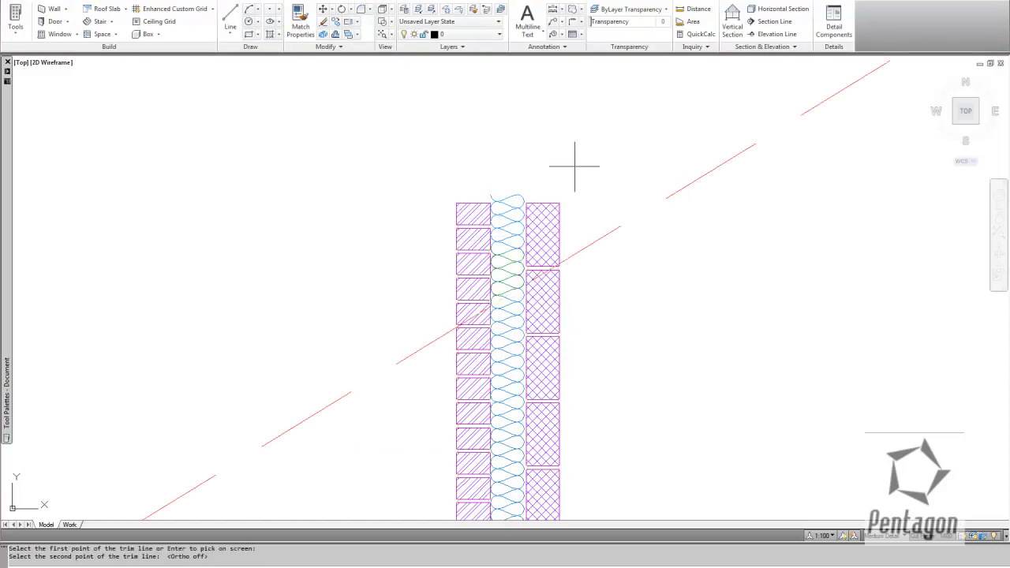
{"action": "left_click", "coordinate": [360, 158]}
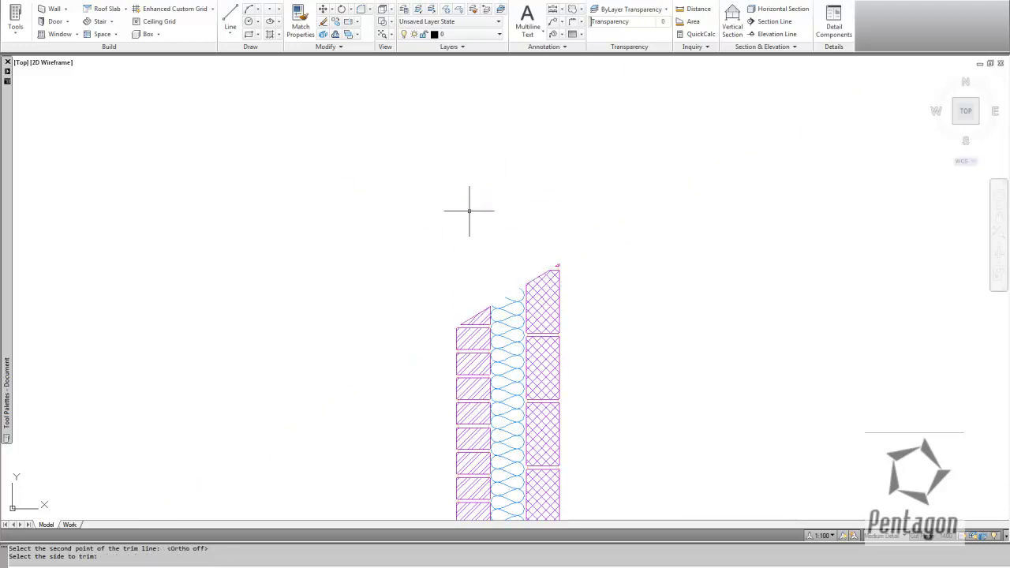
{"action": "scroll", "coordinate": [477, 318], "scroll_direction": "up", "scroll_amount": 2}
{"action": "scroll", "coordinate": [473, 323], "scroll_direction": "up", "scroll_amount": 2}
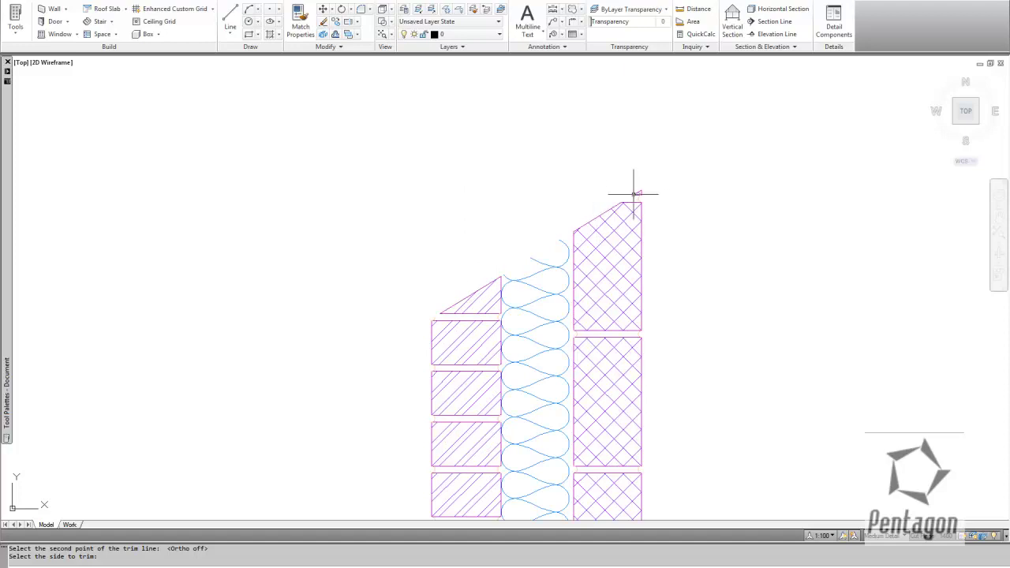
Draw a circle centred on the midpoint of an outer-leaf brick's outside edge, with its radius reaching the brick's upper corner.
{"action": "scroll", "coordinate": [577, 231], "scroll_direction": "down", "scroll_amount": 5}
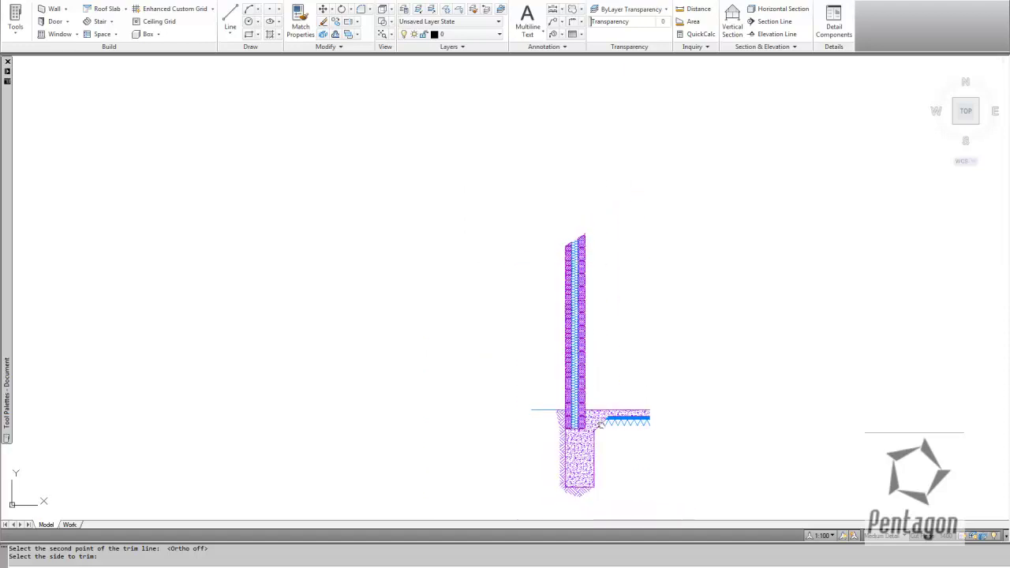
{"action": "middle_click_drag", "start_coordinate": [577, 403], "coordinate": [577, 347]}
{"action": "scroll", "coordinate": [577, 347], "scroll_direction": "up", "scroll_amount": 7}
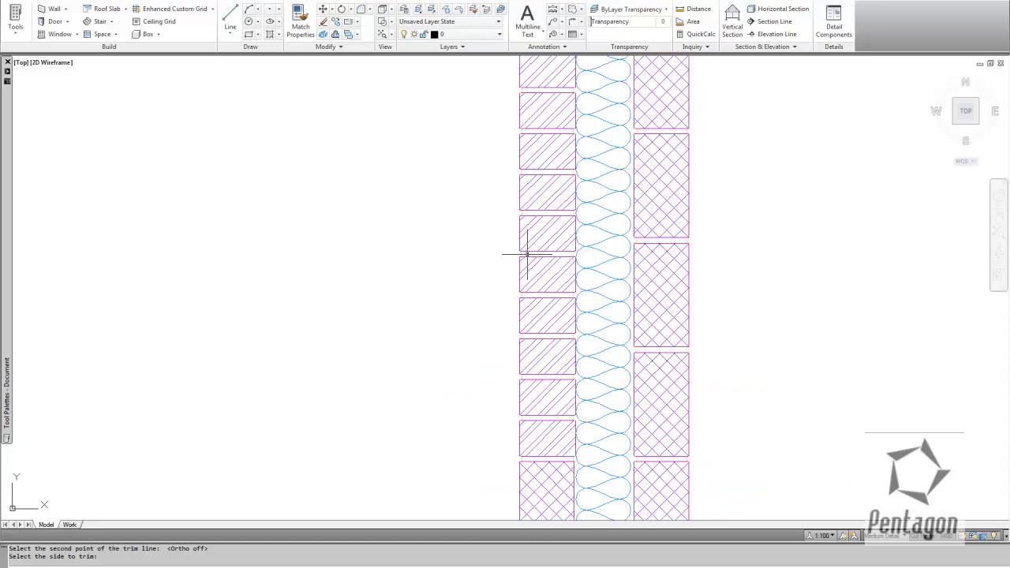
{"action": "left_click", "coordinate": [497, 225]}
{"action": "scroll", "coordinate": [497, 225], "scroll_direction": "up", "scroll_amount": 2}
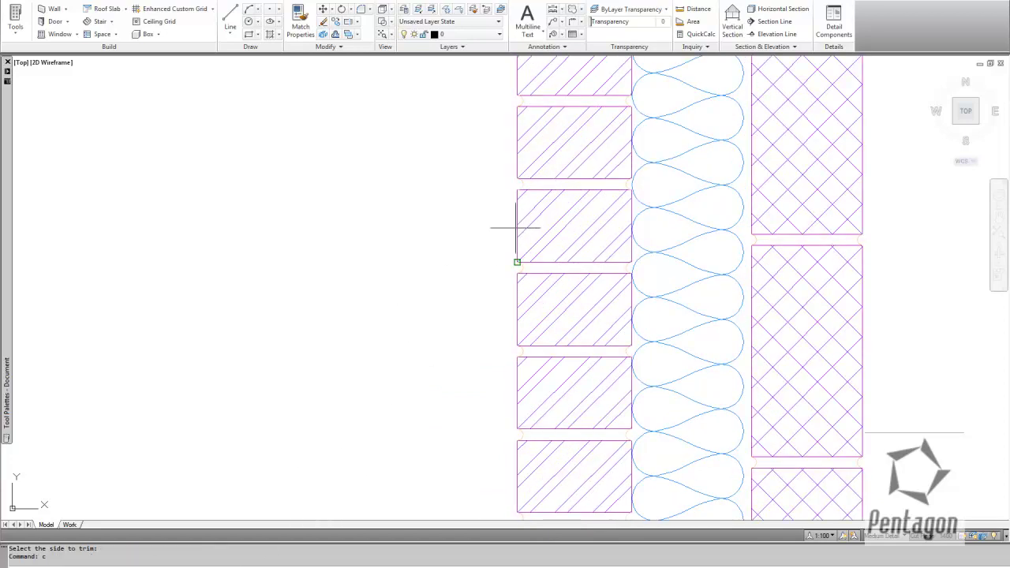
{"action": "right_click", "coordinate": [484, 213], "text": "shift"}
{"action": "left_click", "coordinate": [515, 282]}
{"action": "scroll", "coordinate": [521, 229], "scroll_direction": "up", "scroll_amount": 3}
{"action": "left_click", "coordinate": [523, 162]}
{"action": "left_click", "coordinate": [523, 162]}
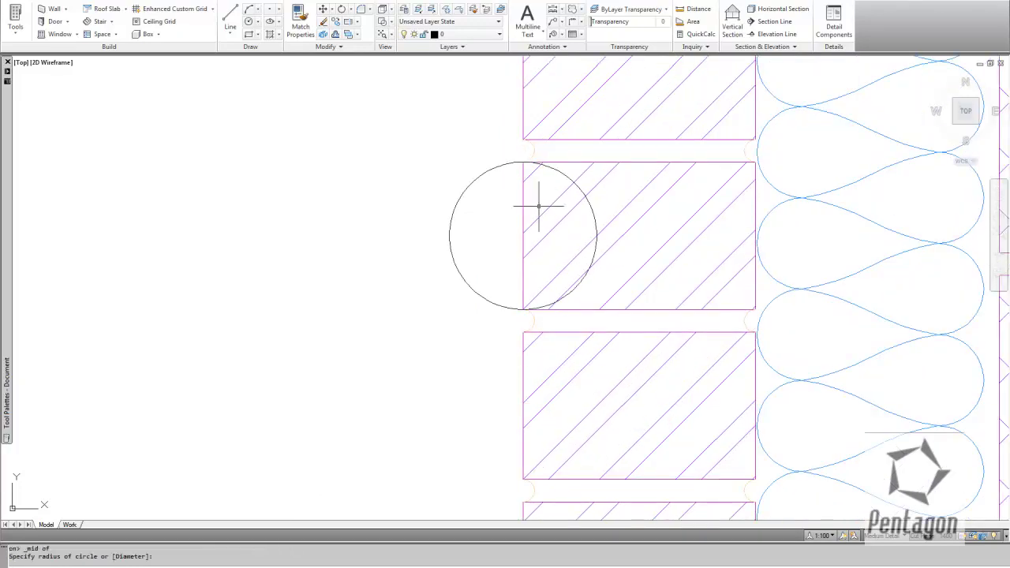
{"action": "key", "text": "Escape"}
Trim away the half of the circle that lies inside the brick, keeping the semicircle outside its outer edge.
{"action": "type", "text": "tr"}
{"action": "key", "text": "Return"}
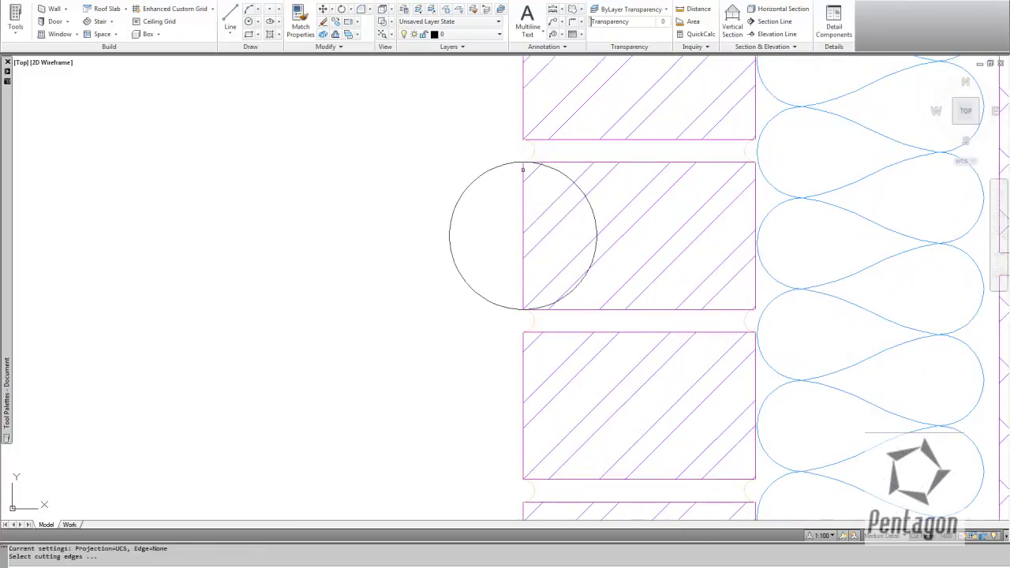
{"action": "key", "text": "Return"}
{"action": "scroll", "coordinate": [524, 167], "scroll_direction": "up", "scroll_amount": 3}
{"action": "left_click", "coordinate": [541, 160]}
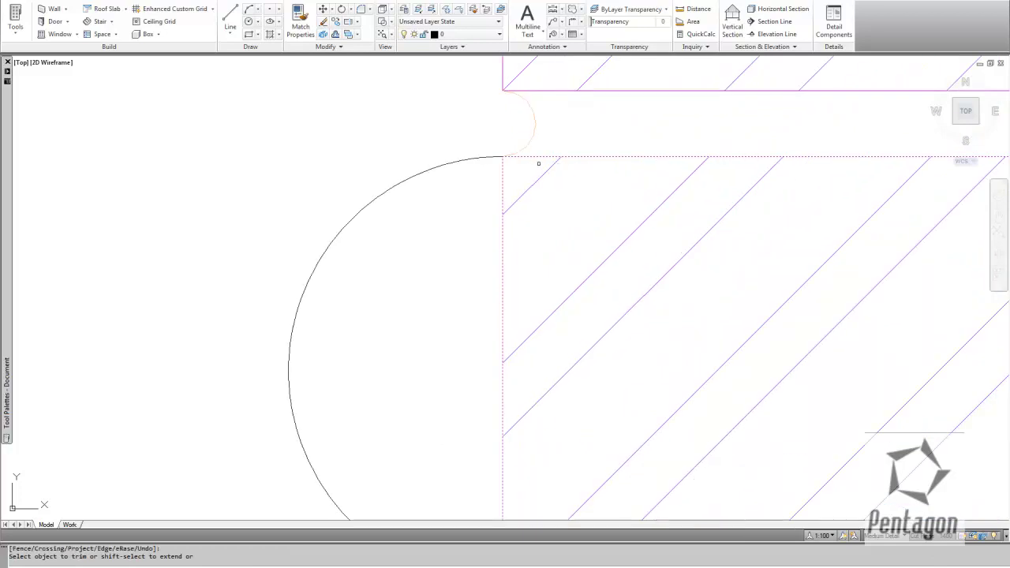
{"action": "right_click", "coordinate": [524, 176]}
{"action": "scroll", "coordinate": [541, 192], "scroll_direction": "down", "scroll_amount": 4}
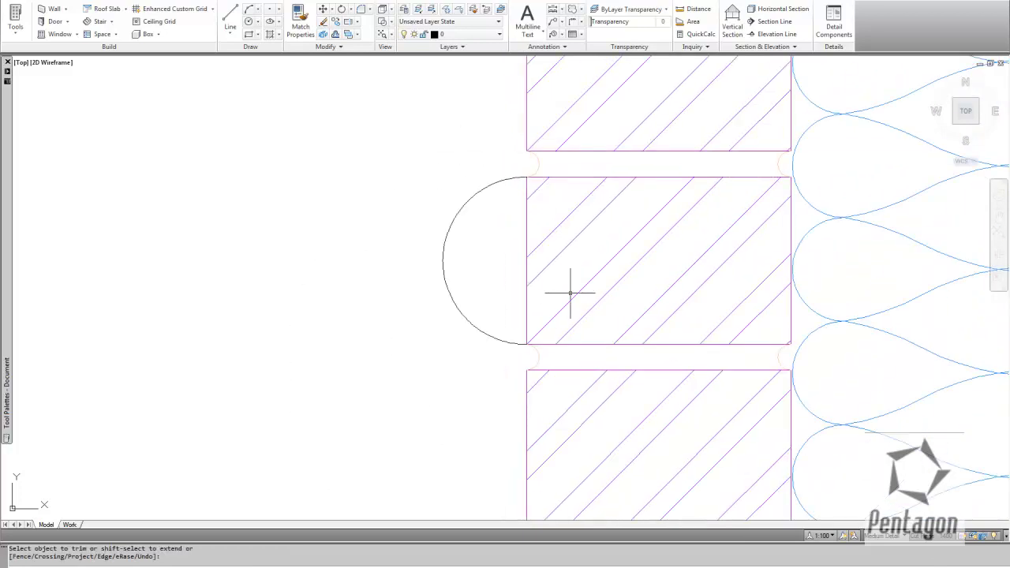
{"action": "scroll", "coordinate": [521, 304], "scroll_direction": "down", "scroll_amount": 2}
{"action": "middle_click_drag", "start_coordinate": [510, 309], "coordinate": [433, 328]}
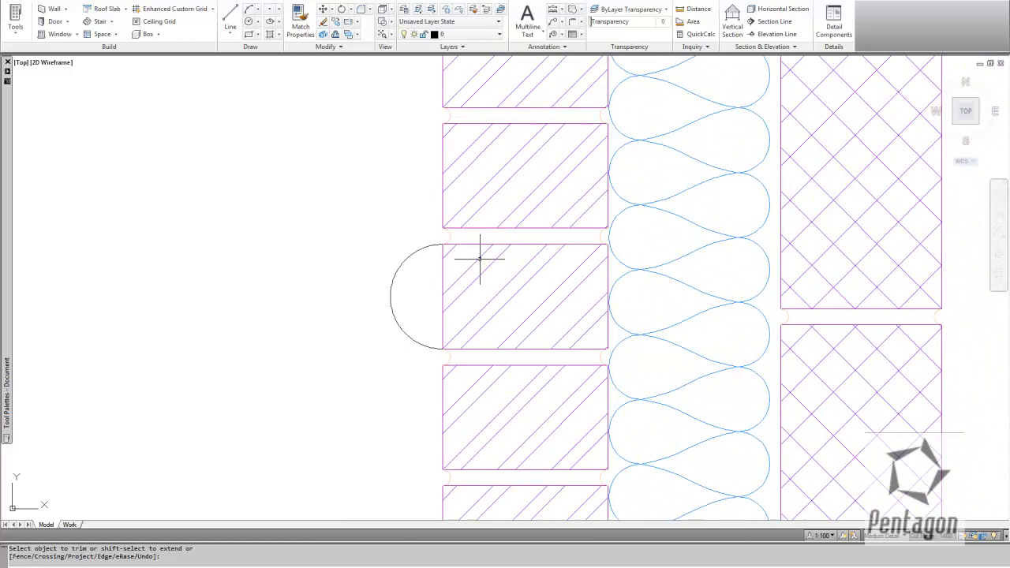
{"action": "key", "text": "Return"}
Merge the semicircle into the outer-leaf brick with the AEC Merge tool and erase the selected linework.
{"action": "left_click", "coordinate": [480, 258]}
{"action": "right_click", "coordinate": [482, 260]}
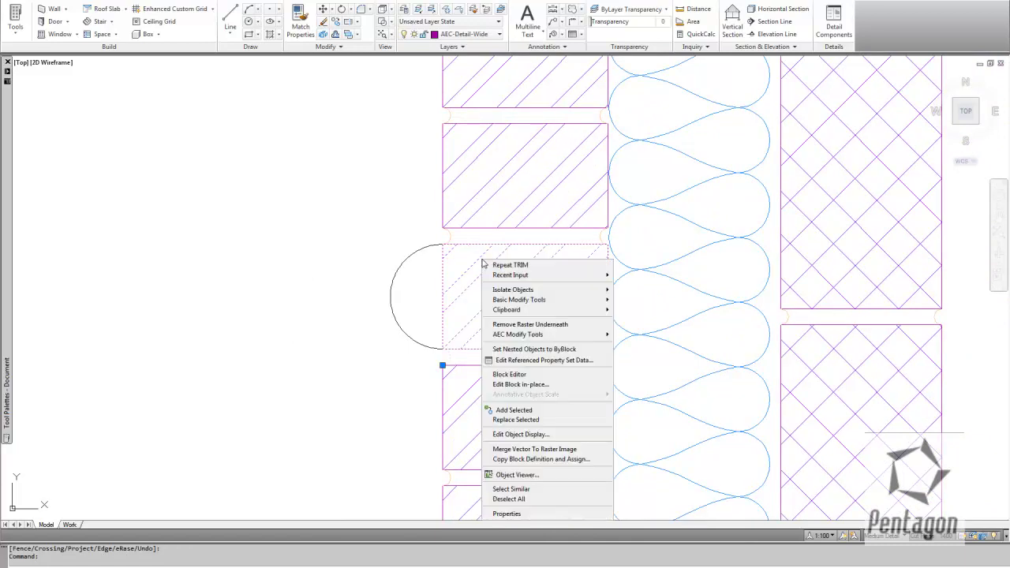
{"action": "mouse_move", "coordinate": [519, 338]}
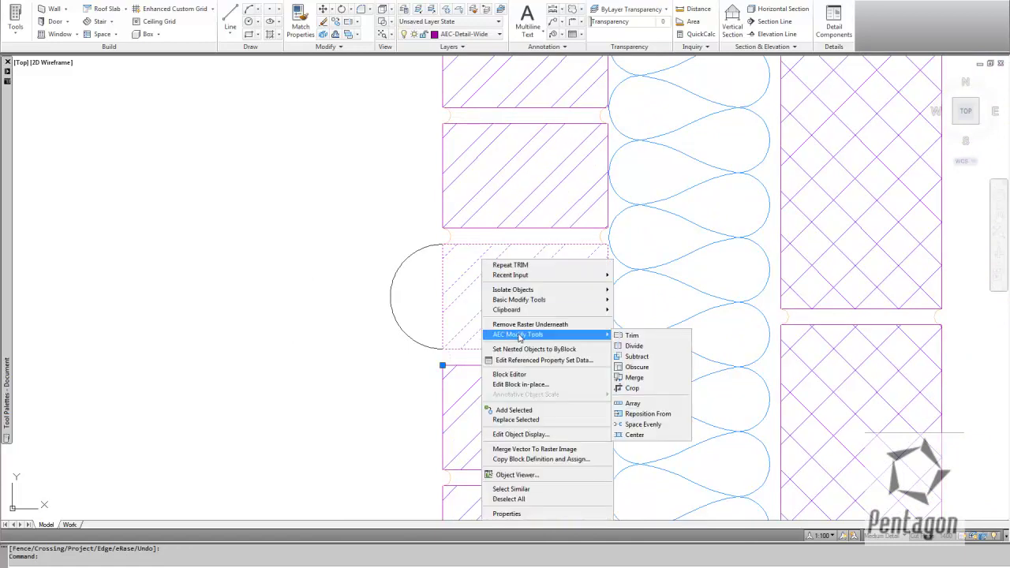
{"action": "left_click", "coordinate": [634, 377]}
{"action": "left_click", "coordinate": [424, 248]}
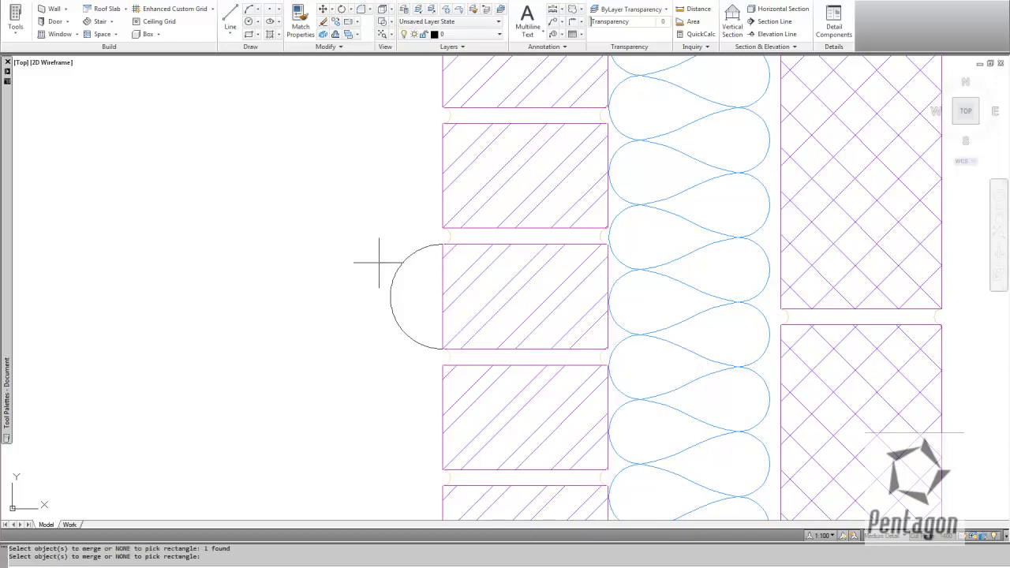
{"action": "right_click", "coordinate": [357, 253]}
{"action": "left_click", "coordinate": [381, 287]}
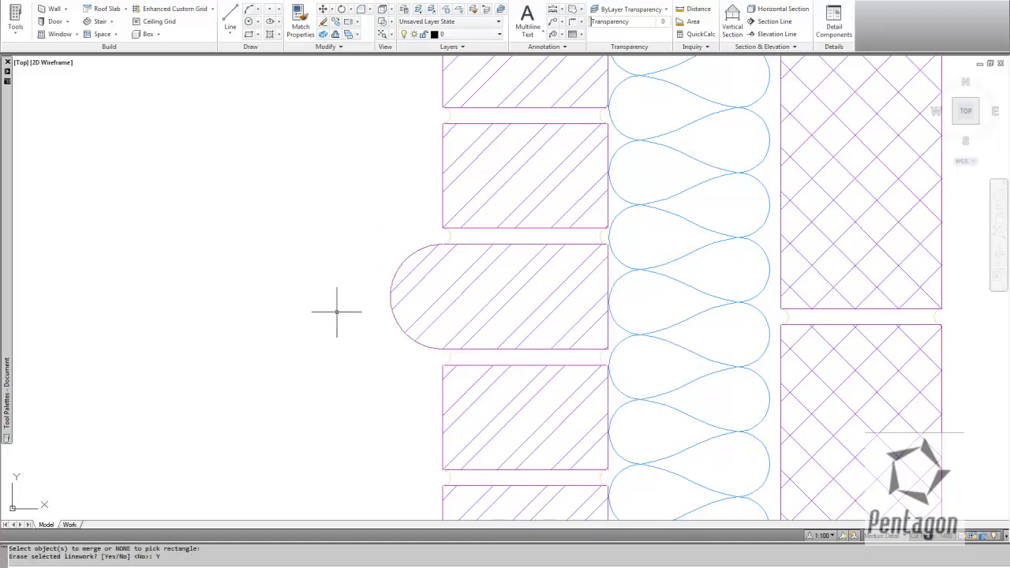
Examine the whole wall and foundation detail, including the rounded brick and the sloping trimmed top.
{"action": "scroll", "coordinate": [473, 310], "scroll_direction": "down", "scroll_amount": 3}
{"action": "scroll", "coordinate": [484, 314], "scroll_direction": "down", "scroll_amount": 6}
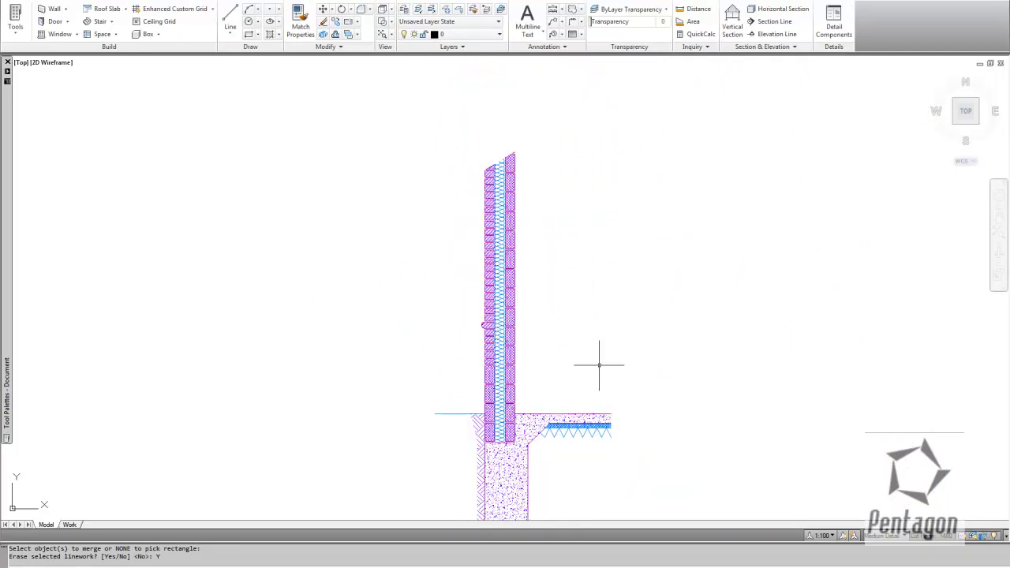
{"action": "scroll", "coordinate": [517, 254], "scroll_direction": "up", "scroll_amount": 3}
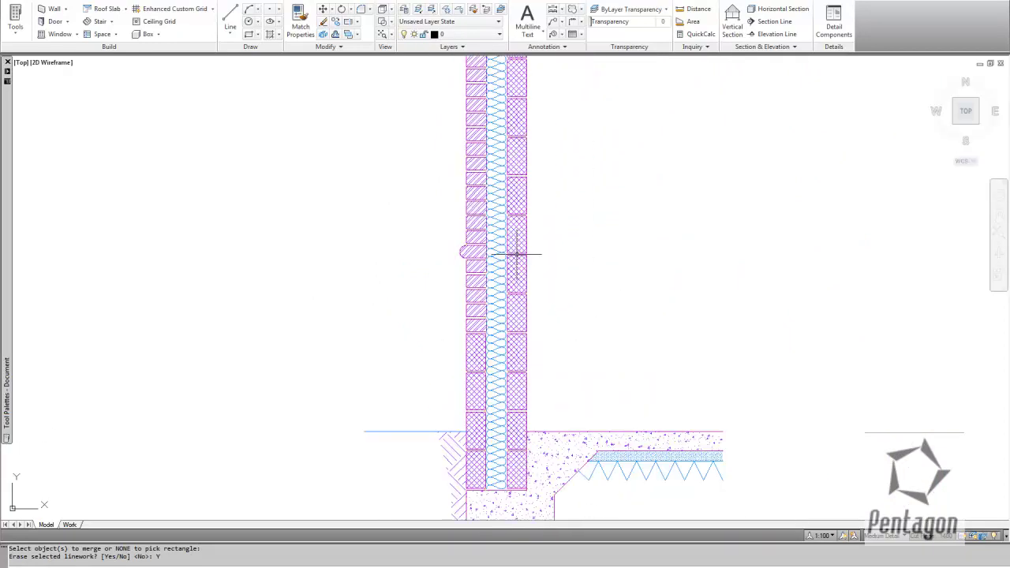
{"action": "scroll", "coordinate": [509, 272], "scroll_direction": "down", "scroll_amount": 1}
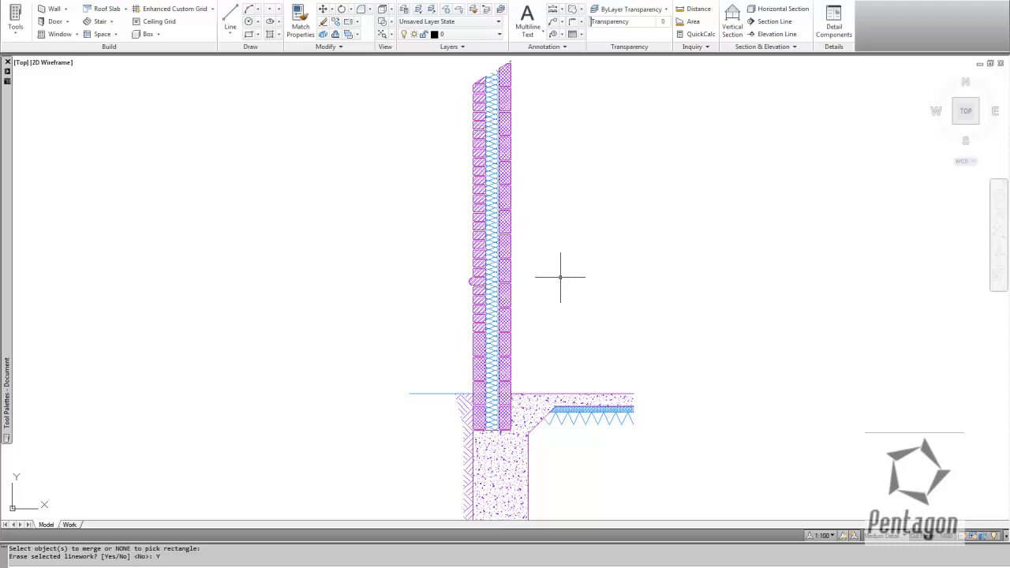
{"action": "scroll", "coordinate": [568, 260], "scroll_direction": "down", "scroll_amount": 1}
{"action": "scroll", "coordinate": [514, 383], "scroll_direction": "down", "scroll_amount": 2}
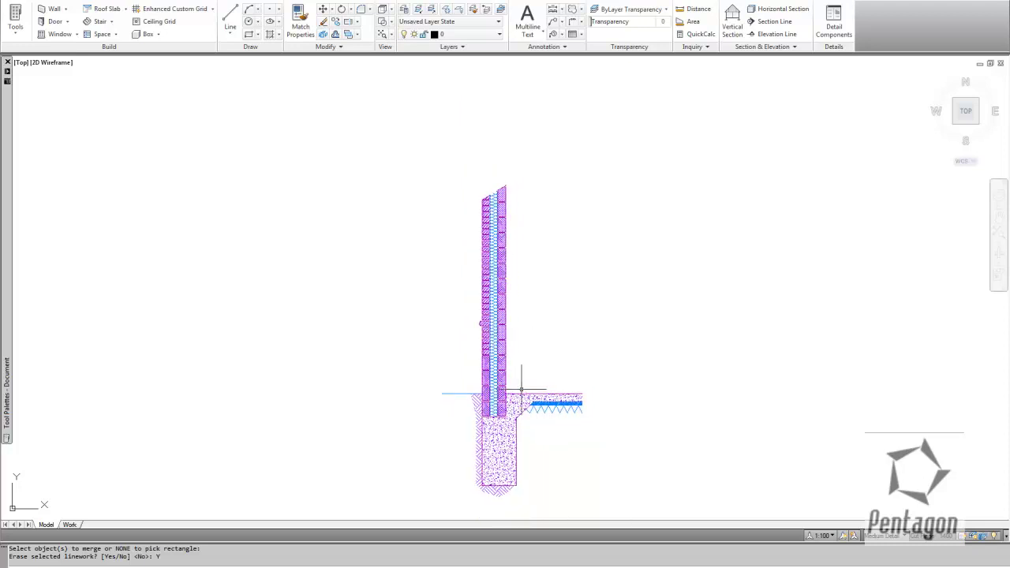
{"action": "scroll", "coordinate": [487, 381], "scroll_direction": "up", "scroll_amount": 1}
{"action": "scroll", "coordinate": [473, 276], "scroll_direction": "up", "scroll_amount": 1}
{"action": "scroll", "coordinate": [462, 272], "scroll_direction": "up", "scroll_amount": 1}
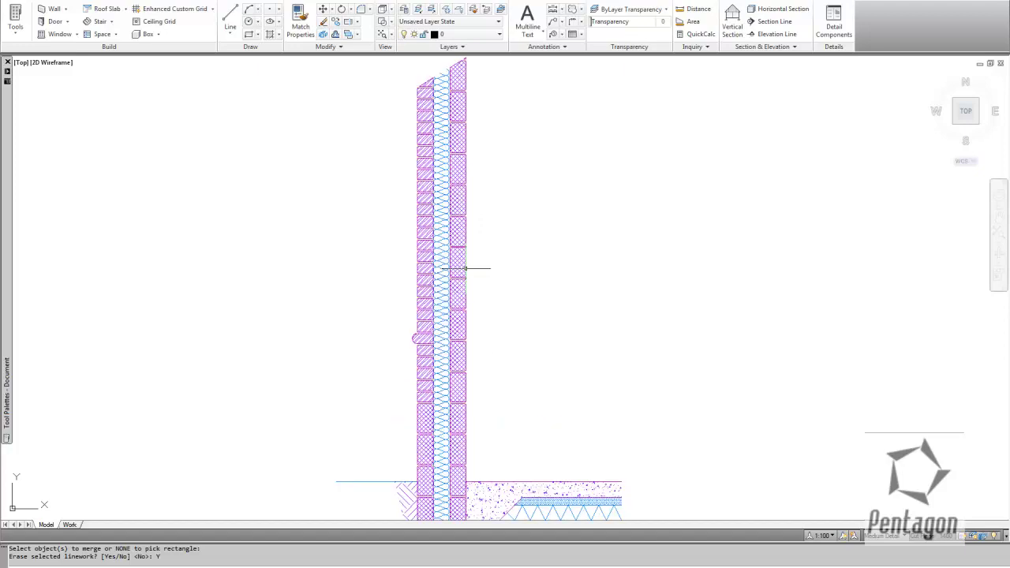
{"action": "scroll", "coordinate": [460, 276], "scroll_direction": "down", "scroll_amount": 1}
{"action": "scroll", "coordinate": [459, 251], "scroll_direction": "down", "scroll_amount": 1}
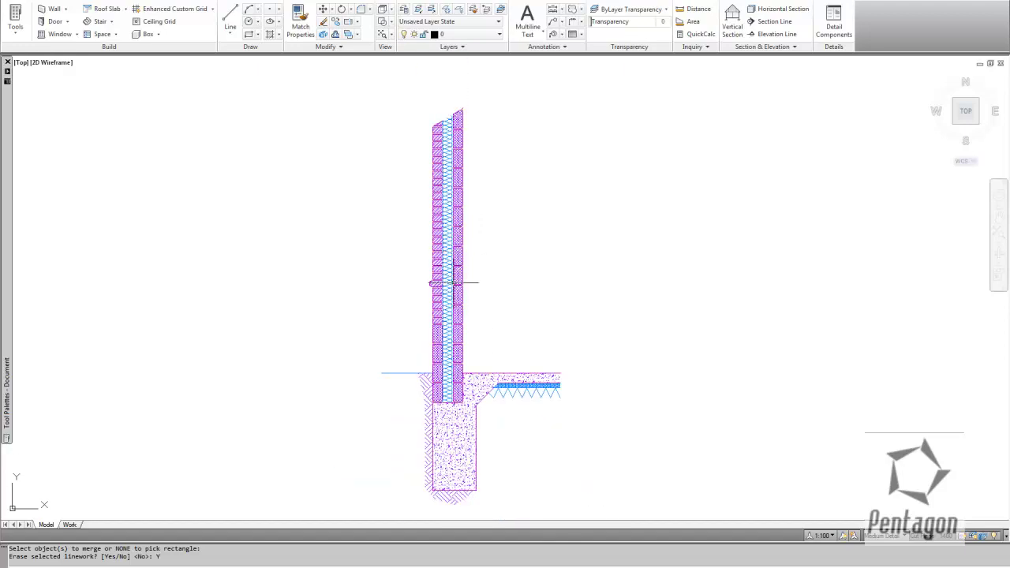
Add a straight-leader reference keynote to an upper inner-leaf block, with its label outside the wall on the inner-leaf side.
{"action": "mouse_move", "coordinate": [14, 209]}
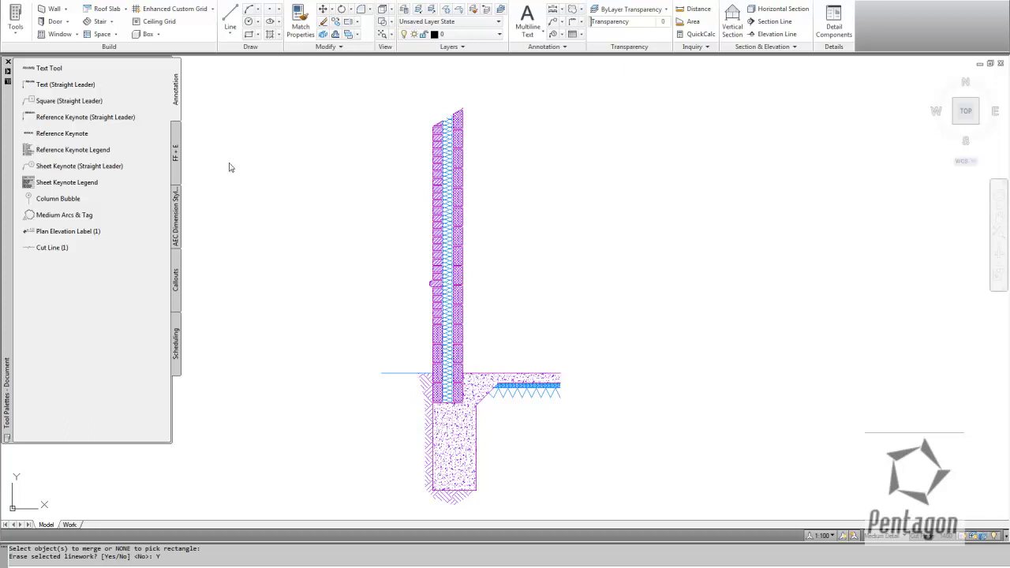
{"action": "scroll", "coordinate": [455, 158], "scroll_direction": "up", "scroll_amount": 3}
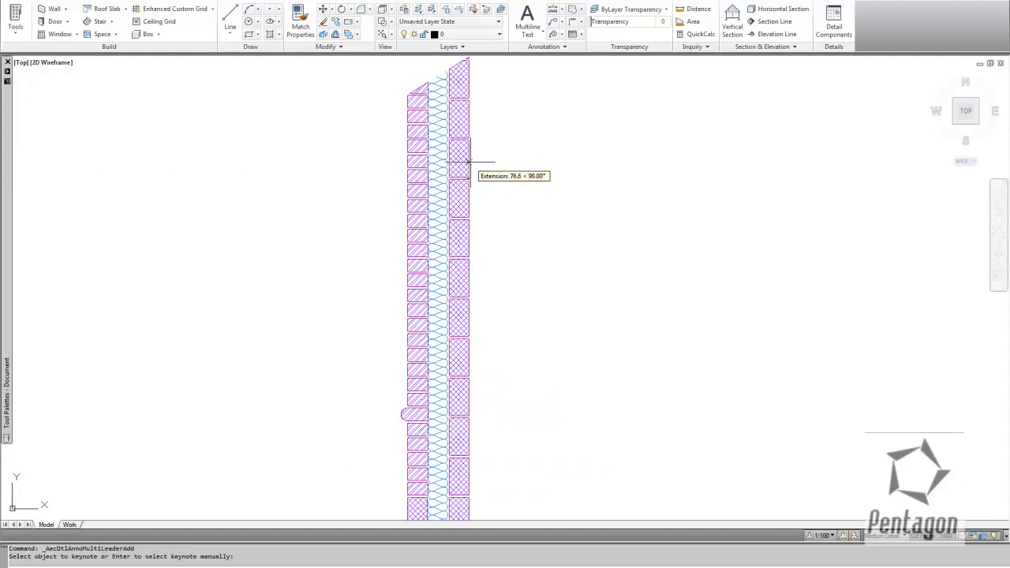
{"action": "left_click", "coordinate": [469, 163]}
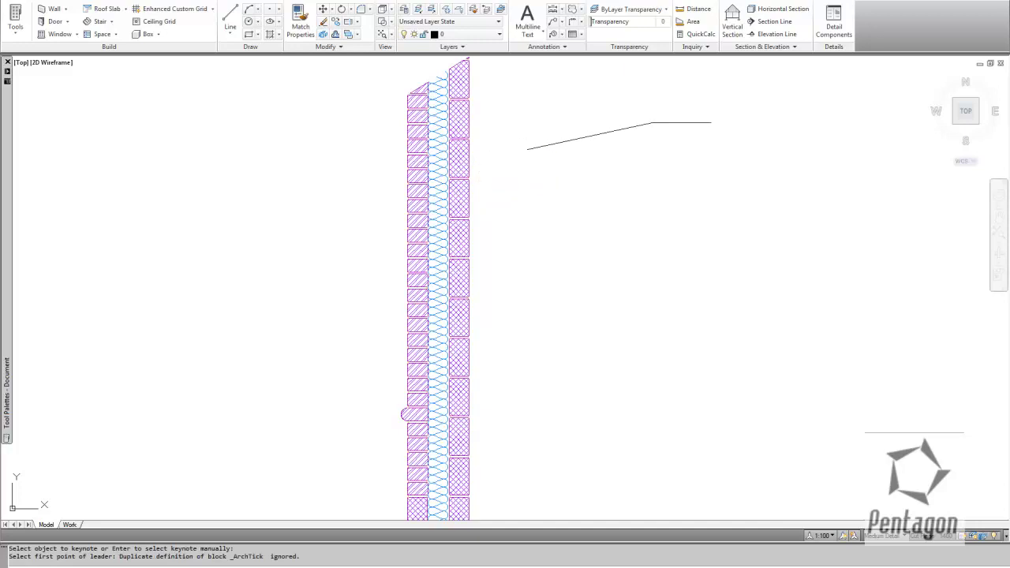
{"action": "left_click", "coordinate": [470, 161]}
{"action": "left_click", "coordinate": [733, 118]}
{"action": "key", "text": "Return"}
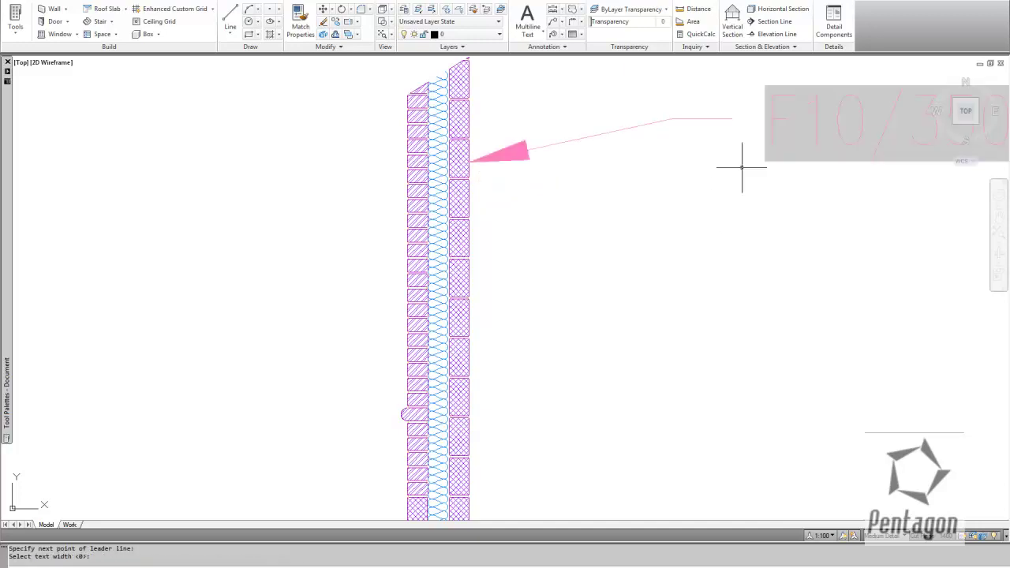
Set the annotation scale to 1:20 to suit the size of the blockwork keynote.
{"action": "scroll", "coordinate": [738, 172], "scroll_direction": "down", "scroll_amount": 3}
{"action": "scroll", "coordinate": [608, 241], "scroll_direction": "down", "scroll_amount": 1}
{"action": "scroll", "coordinate": [638, 219], "scroll_direction": "up", "scroll_amount": 3}
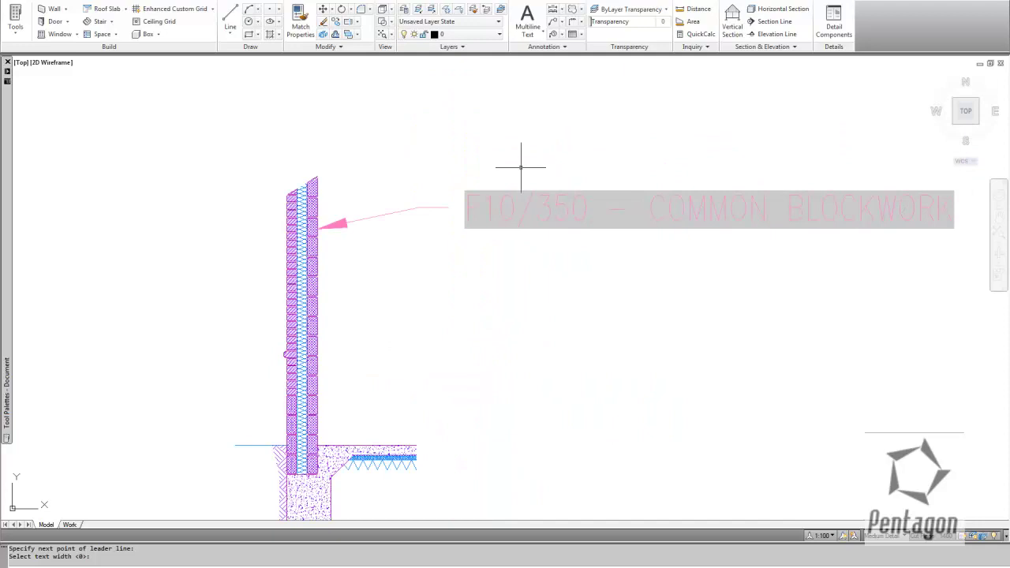
{"action": "scroll", "coordinate": [465, 224], "scroll_direction": "up", "scroll_amount": 4}
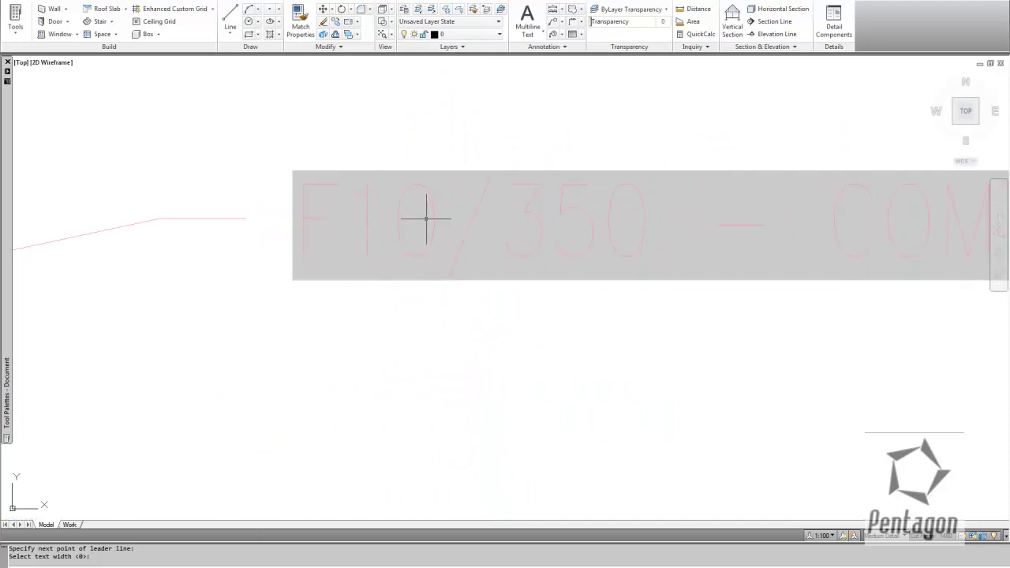
{"action": "scroll", "coordinate": [427, 220], "scroll_direction": "down", "scroll_amount": 2}
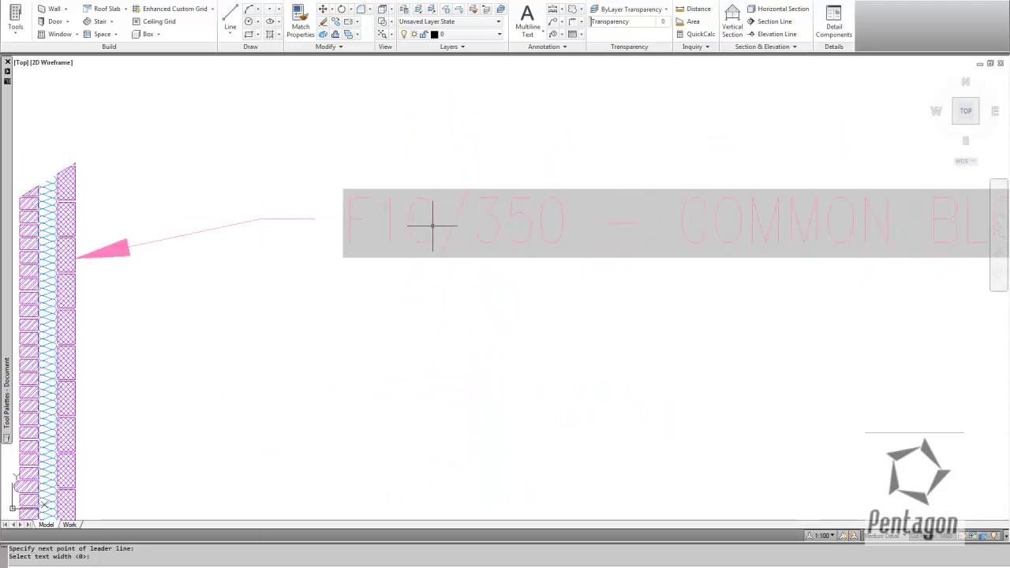
{"action": "scroll", "coordinate": [433, 229], "scroll_direction": "down", "scroll_amount": 1}
{"action": "middle_click_drag", "start_coordinate": [434, 226], "coordinate": [466, 220]}
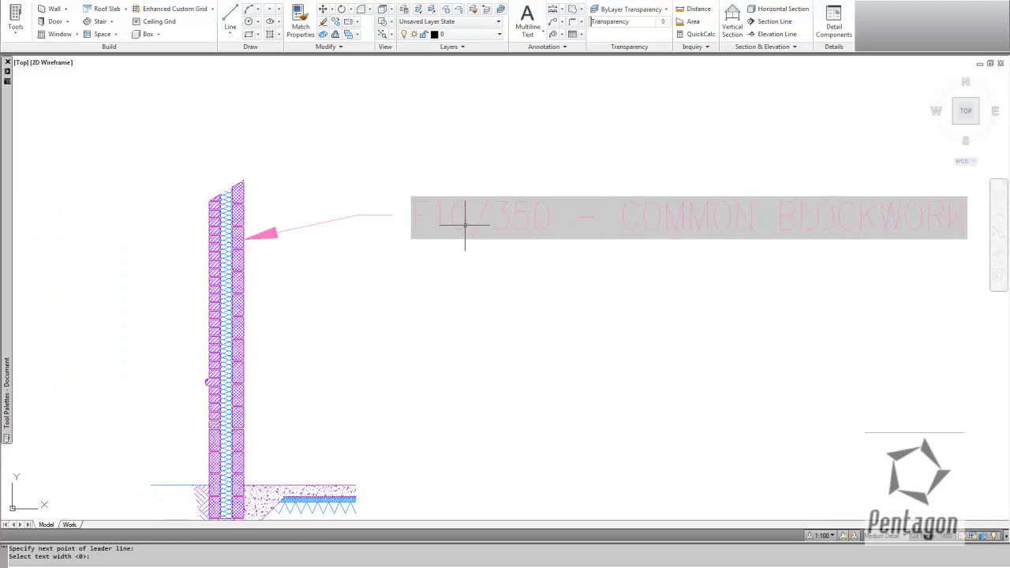
{"action": "left_click", "coordinate": [831, 537]}
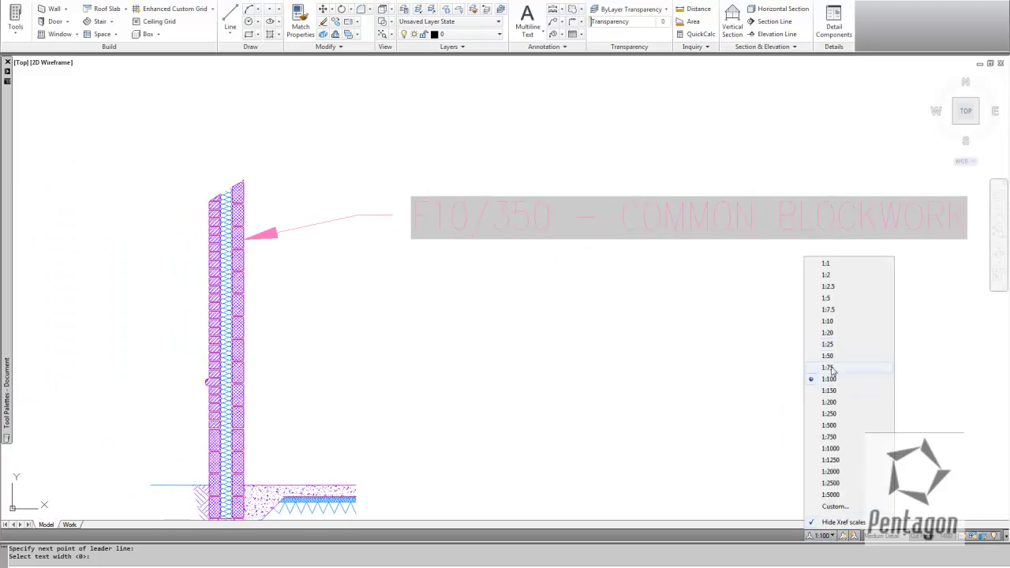
{"action": "left_click", "coordinate": [827, 332]}
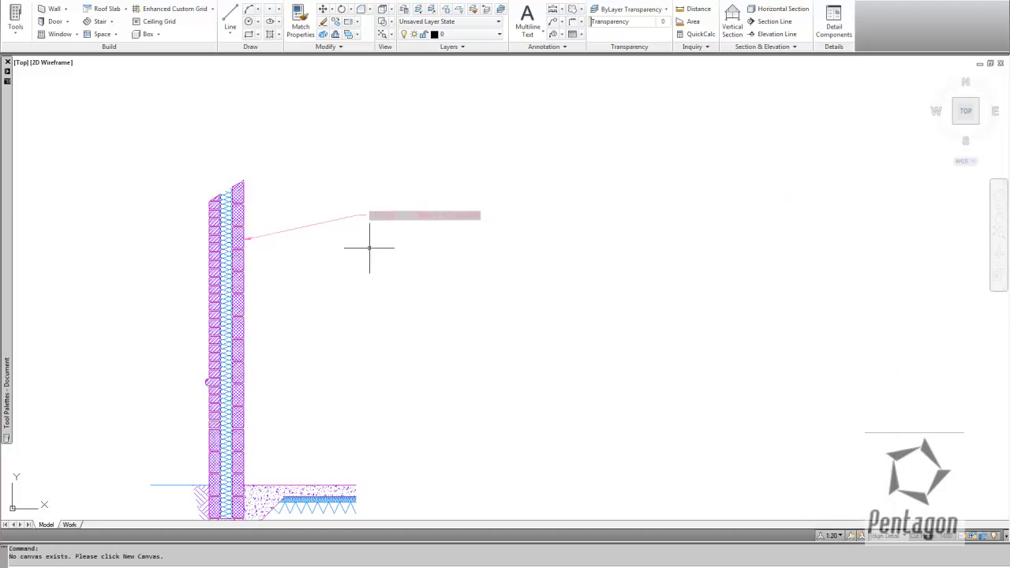
{"action": "scroll", "coordinate": [368, 252], "scroll_direction": "up", "scroll_amount": 1}
{"action": "scroll", "coordinate": [350, 244], "scroll_direction": "up", "scroll_amount": 1}
{"action": "middle_click_drag", "start_coordinate": [350, 244], "coordinate": [542, 244]}
{"action": "scroll", "coordinate": [541, 243], "scroll_direction": "up", "scroll_amount": 1}
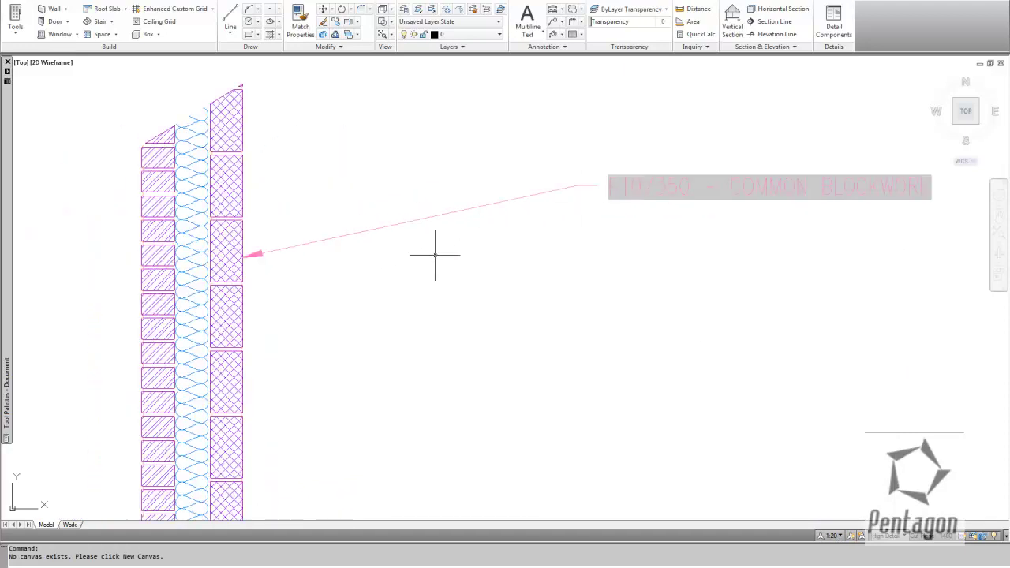
{"action": "scroll", "coordinate": [456, 252], "scroll_direction": "down", "scroll_amount": 1}
{"action": "middle_click_drag", "start_coordinate": [456, 252], "coordinate": [483, 249]}
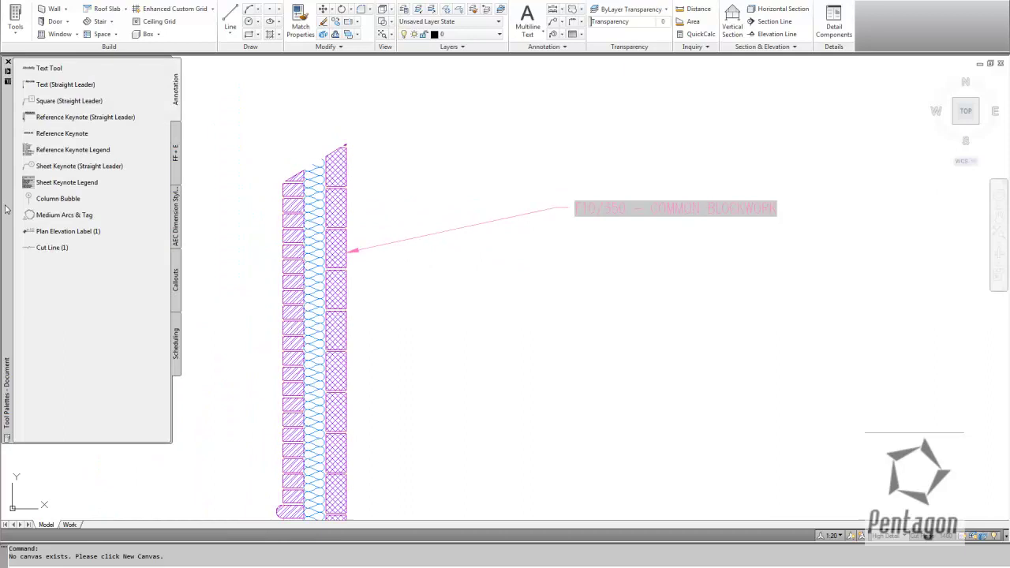
Add a straight-leader reference keynote to an outer-leaf brick, with its label outside the wall on the brick side.
{"action": "left_click", "coordinate": [31, 124]}
{"action": "scroll", "coordinate": [276, 359], "scroll_direction": "up", "scroll_amount": 3}
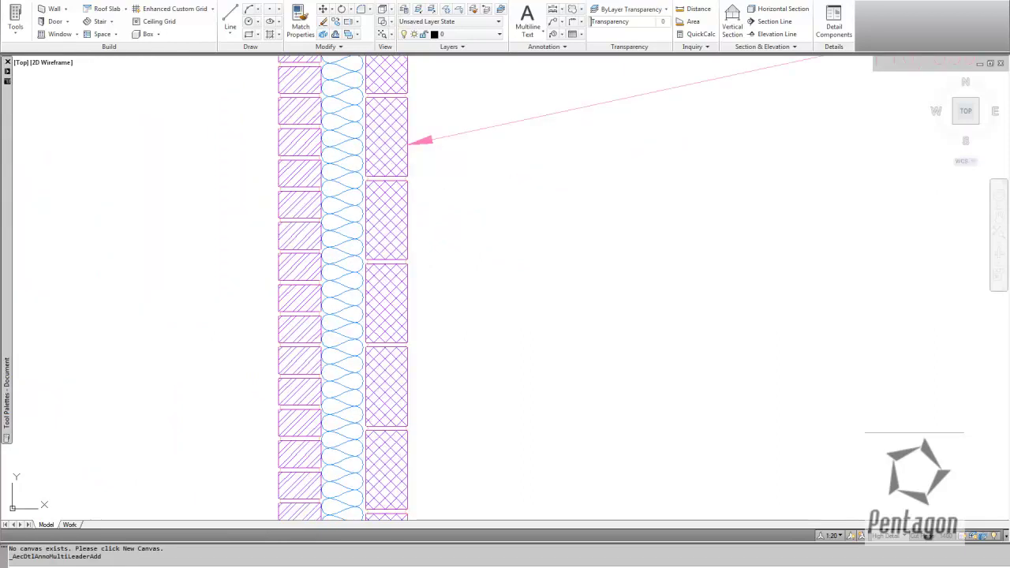
{"action": "scroll", "coordinate": [248, 350], "scroll_direction": "down", "scroll_amount": 2}
{"action": "middle_click_drag", "start_coordinate": [248, 350], "coordinate": [473, 372]}
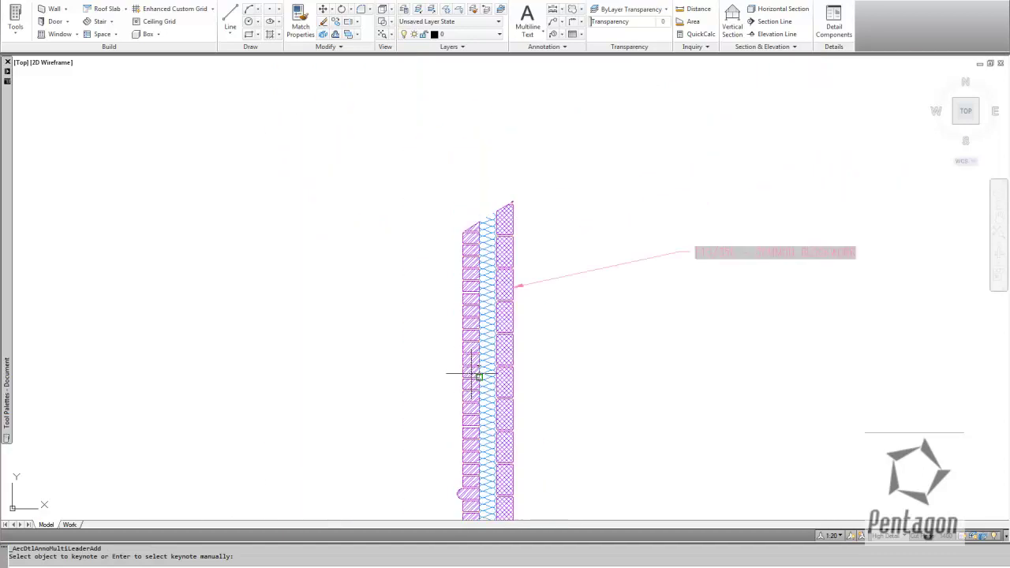
{"action": "scroll", "coordinate": [463, 373], "scroll_direction": "up", "scroll_amount": 2}
{"action": "left_click", "coordinate": [463, 374]}
{"action": "left_click", "coordinate": [326, 303]}
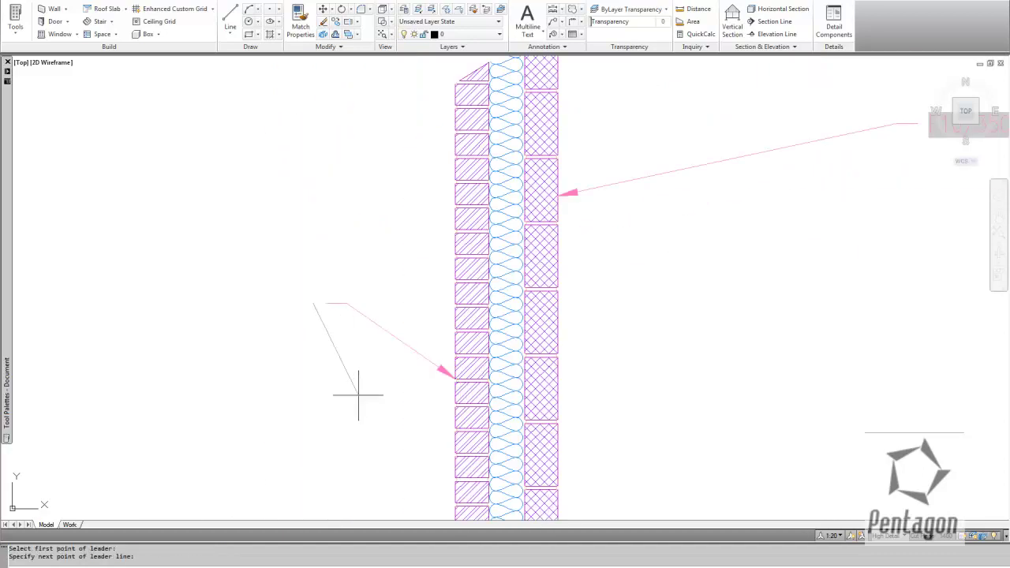
{"action": "key", "text": "Return"}
{"action": "scroll", "coordinate": [342, 279], "scroll_direction": "down", "scroll_amount": 4}
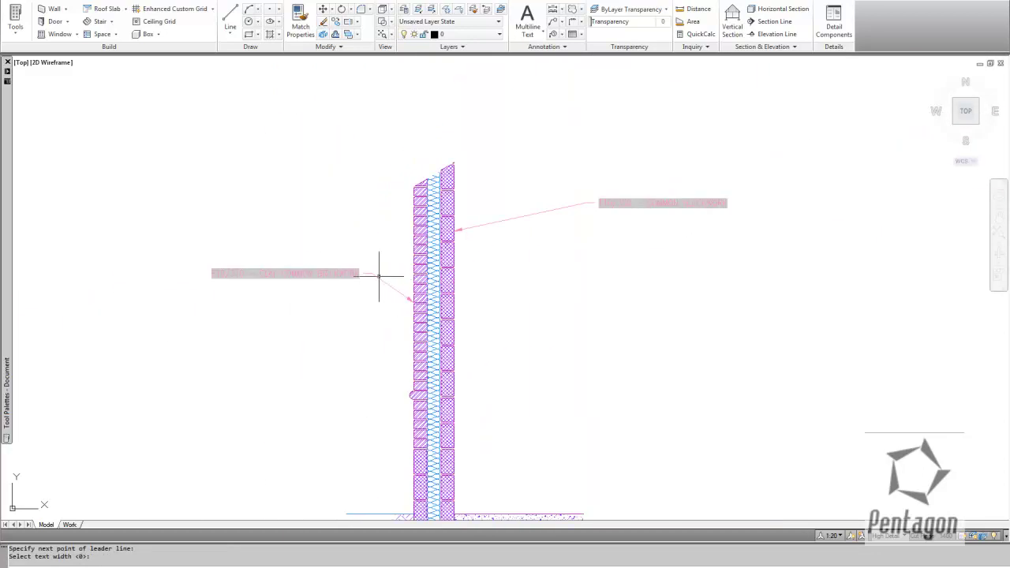
Add a straight-leader sheet keynote to an inner-leaf block, placing its hexagon tag below the blockwork reference keynote.
{"action": "scroll", "coordinate": [367, 284], "scroll_direction": "up", "scroll_amount": 4}
{"action": "middle_click_drag", "start_coordinate": [368, 286], "coordinate": [351, 270]}
{"action": "mouse_move", "coordinate": [12, 218]}
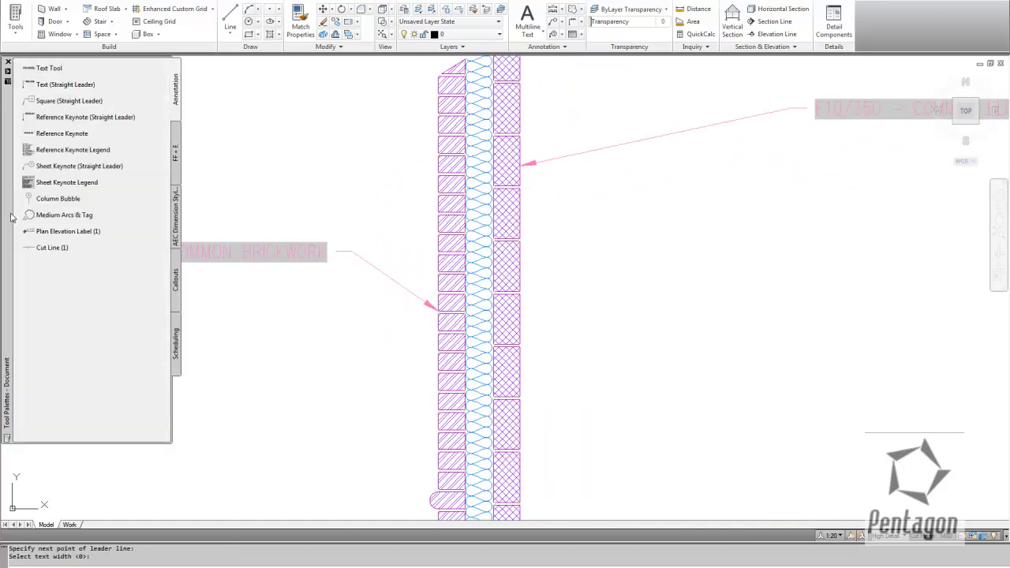
{"action": "key", "text": "Return"}
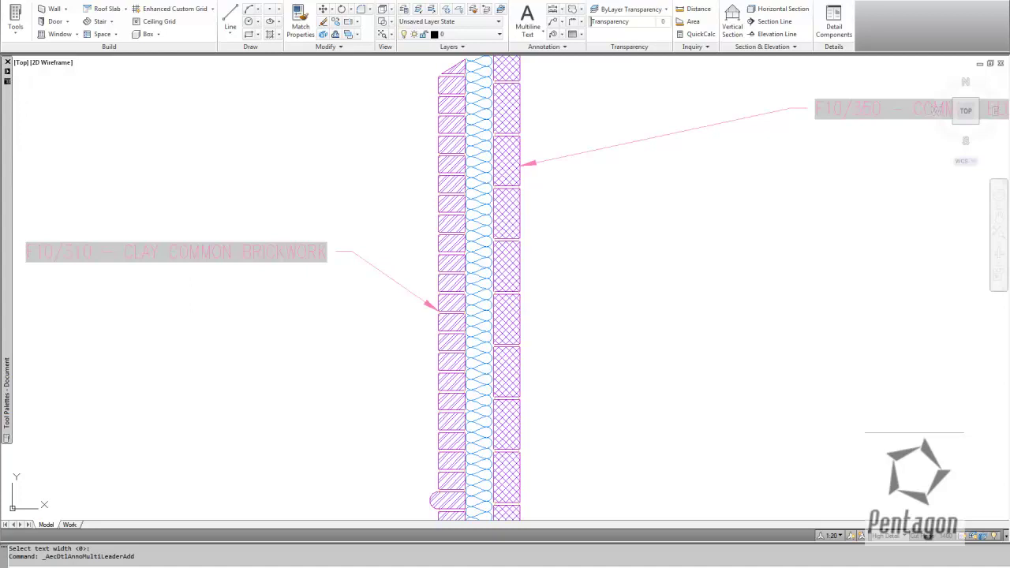
{"action": "left_click", "coordinate": [524, 338]}
{"action": "left_click", "coordinate": [638, 285]}
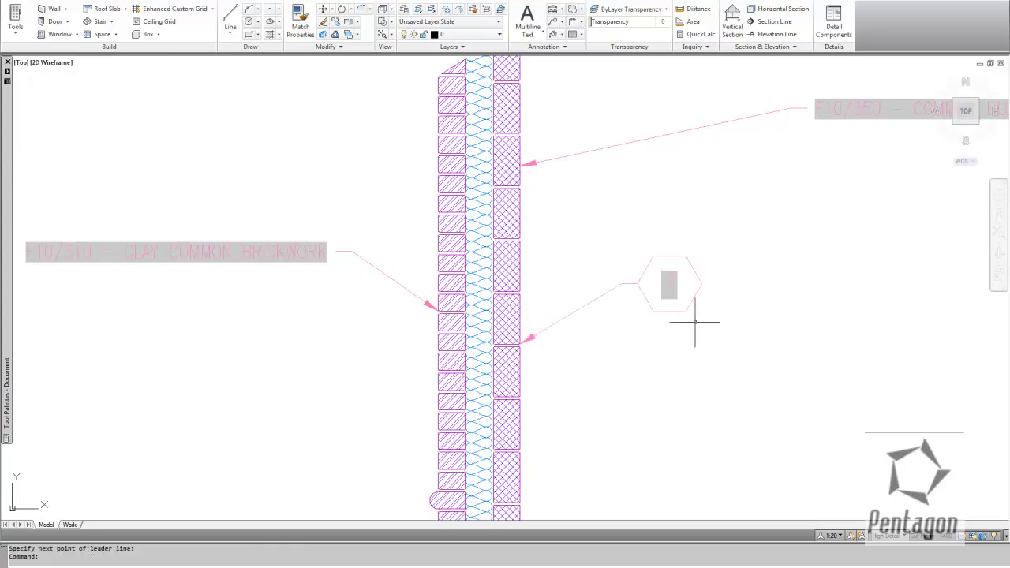
Add a straight-leader sheet keynote to an outer-leaf brick, placing its hexagon tag outside the wall below the brickwork reference keynote.
{"action": "mouse_move", "coordinate": [4, 210]}
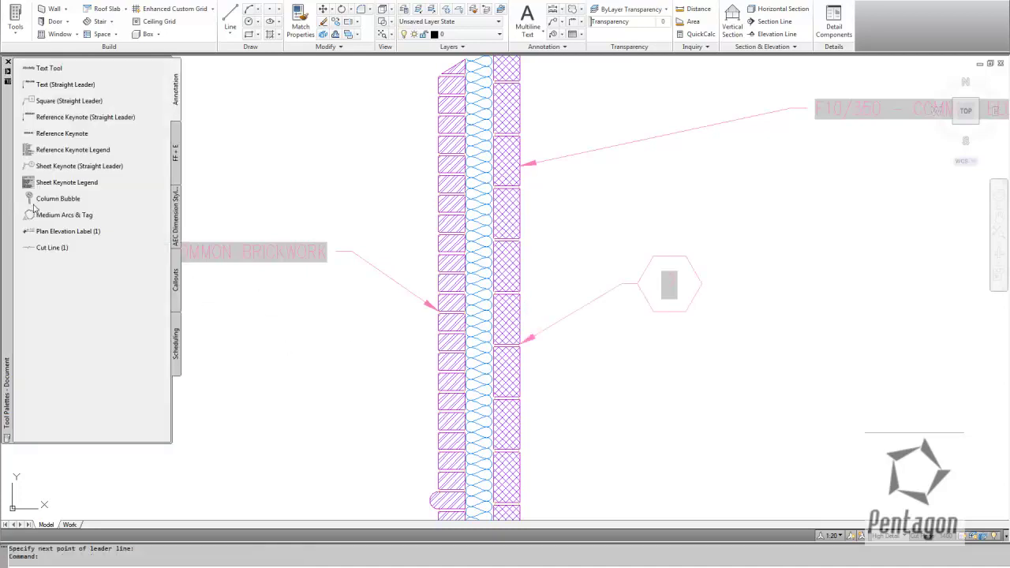
{"action": "left_click", "coordinate": [30, 166]}
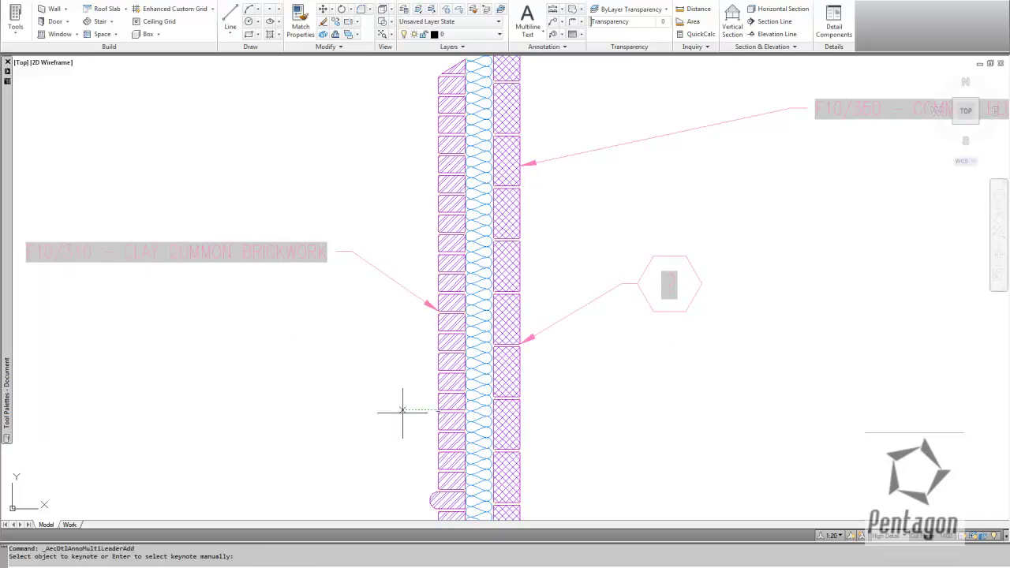
{"action": "left_click", "coordinate": [439, 411]}
{"action": "left_click", "coordinate": [436, 402]}
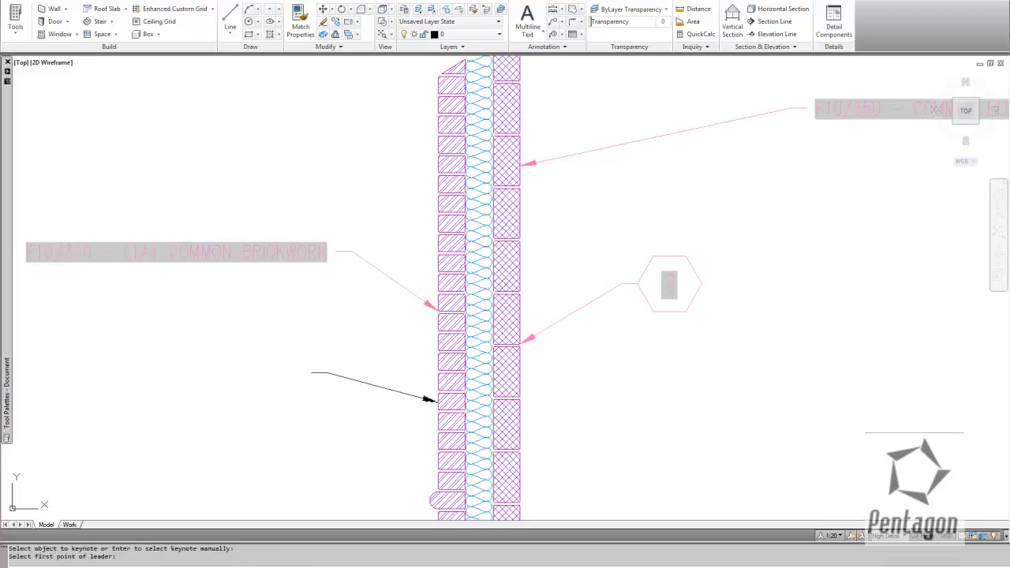
{"action": "left_click", "coordinate": [309, 373]}
{"action": "key", "text": "Return"}
Create a sheet keynote legend from the keynotes around the wall and insert its table beyond the inner leaf, below the blockwork reference keynote.
{"action": "scroll", "coordinate": [339, 282], "scroll_direction": "down", "scroll_amount": 2}
{"action": "scroll", "coordinate": [559, 274], "scroll_direction": "up", "scroll_amount": 2}
{"action": "scroll", "coordinate": [559, 273], "scroll_direction": "up", "scroll_amount": 2}
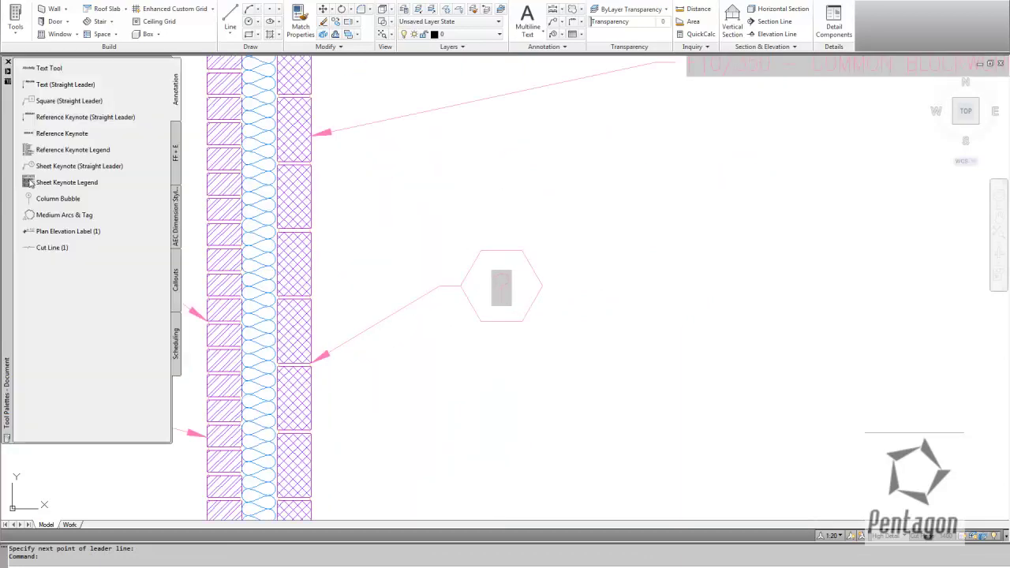
{"action": "left_click", "coordinate": [29, 182]}
{"action": "scroll", "coordinate": [505, 258], "scroll_direction": "down", "scroll_amount": 2}
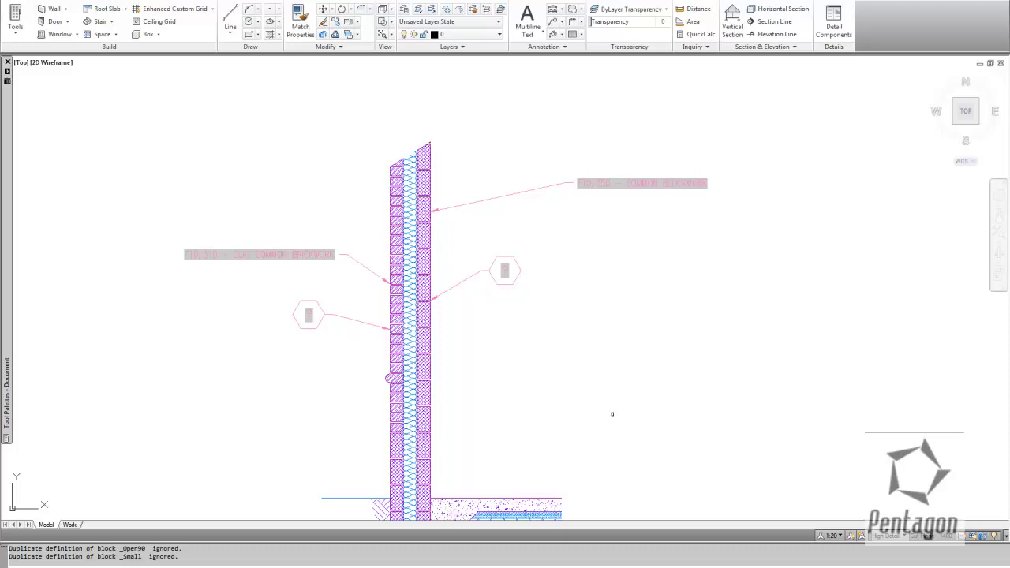
{"action": "left_click", "coordinate": [612, 414]}
{"action": "left_click", "coordinate": [242, 226]}
{"action": "right_click", "coordinate": [598, 289]}
{"action": "left_click", "coordinate": [617, 284]}
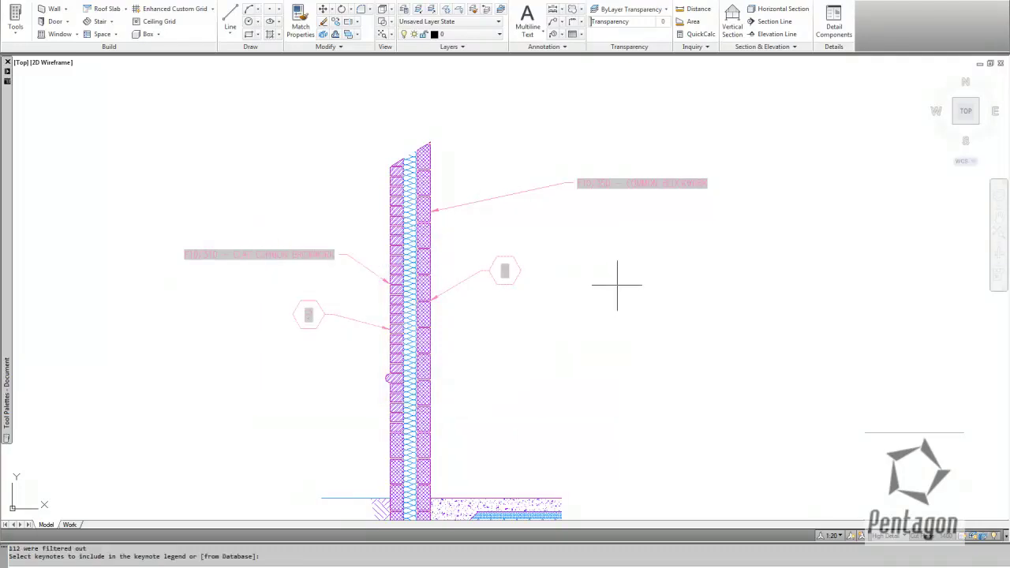
{"action": "key", "text": "Return"}
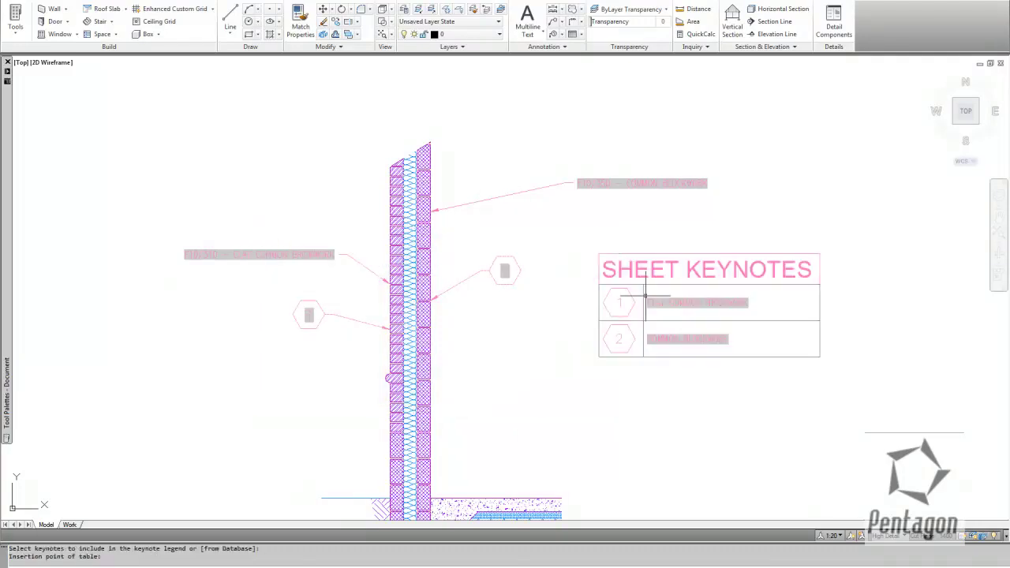
{"action": "scroll", "coordinate": [694, 308], "scroll_direction": "up", "scroll_amount": 4}
{"action": "scroll", "coordinate": [647, 308], "scroll_direction": "down", "scroll_amount": 4}
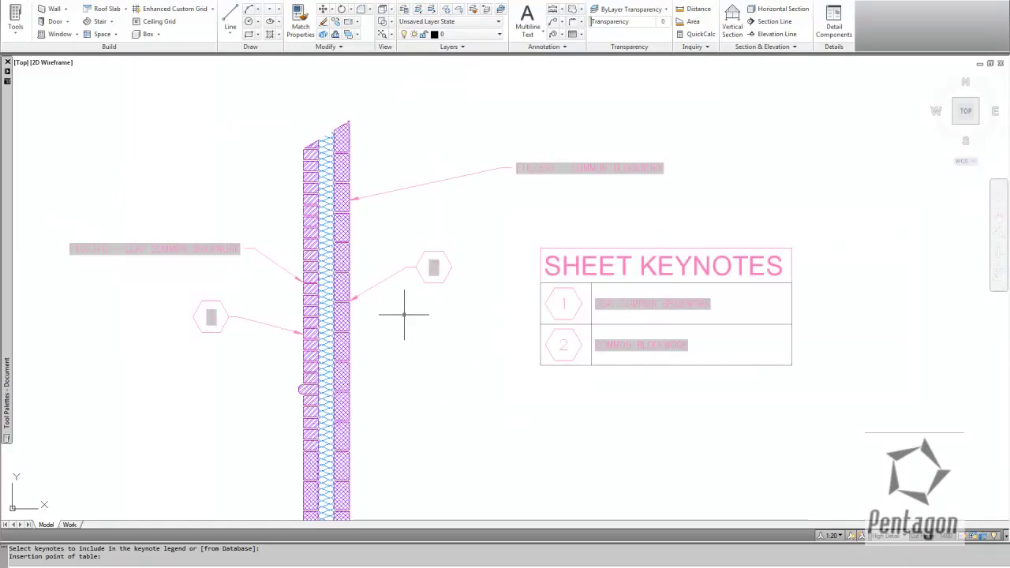
{"action": "scroll", "coordinate": [404, 314], "scroll_direction": "down", "scroll_amount": 2}
{"action": "mouse_move", "coordinate": [404, 314]}
{"action": "middle_mouse_down"}
{"action": "mouse_move", "coordinate": [478, 293]}
{"action": "mouse_move", "coordinate": [542, 214]}
{"action": "middle_mouse_up"}
{"action": "scroll", "coordinate": [541, 214], "scroll_direction": "up", "scroll_amount": 2}
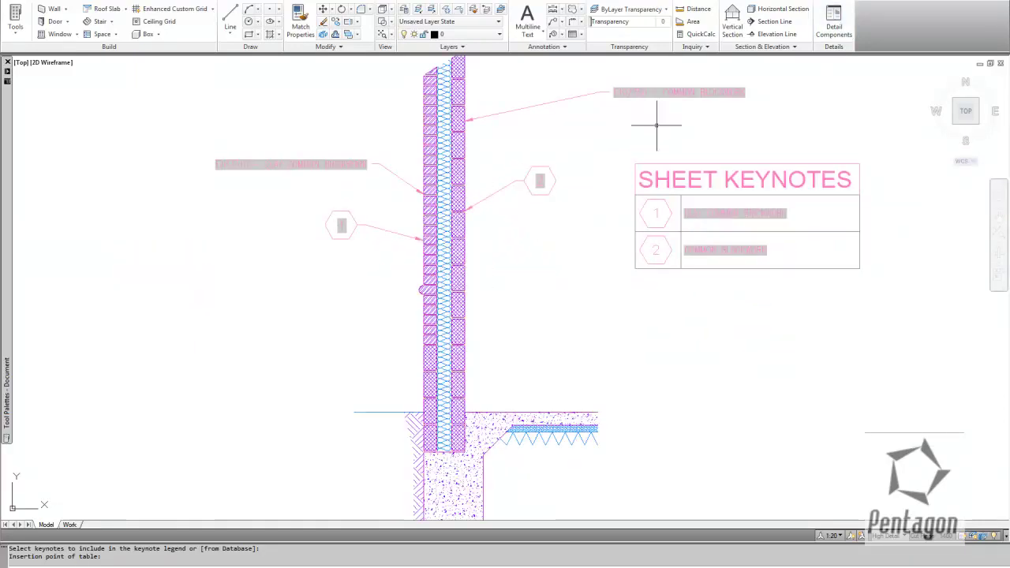
{"action": "middle_click_drag", "start_coordinate": [646, 132], "coordinate": [645, 139]}
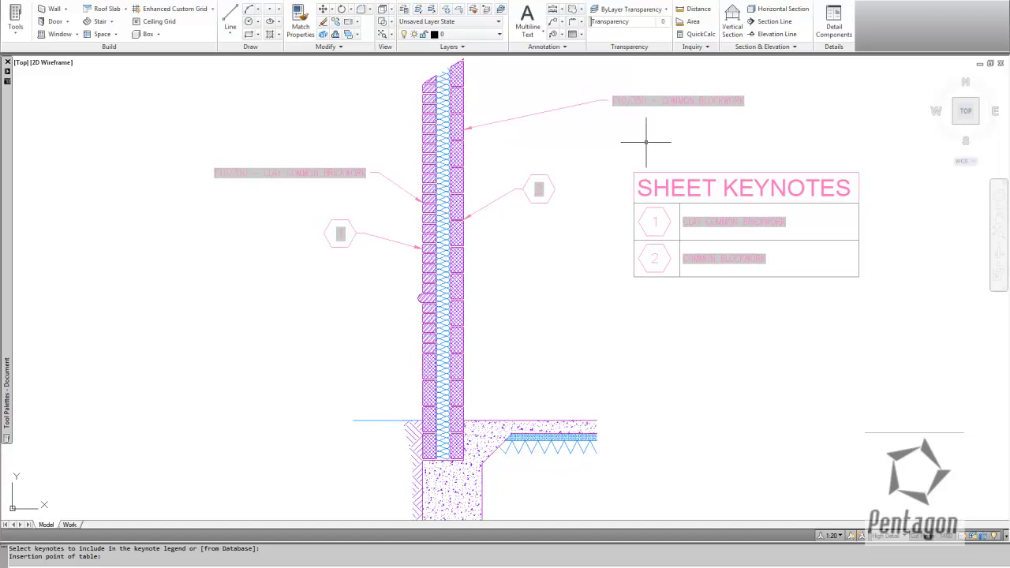